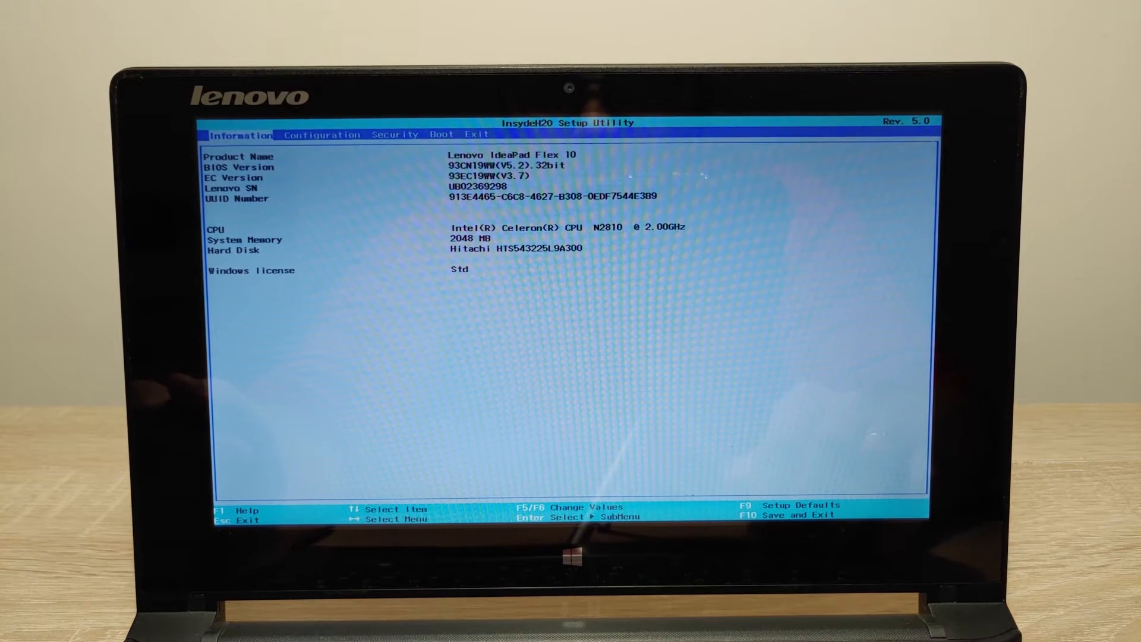
Move EFI USB Device (USB) above Windows Boot Manager in the UEFI boot priority order
{"action": "key", "text": "Right"}
{"action": "key", "text": "Right"}
{"action": "key", "text": "Right"}
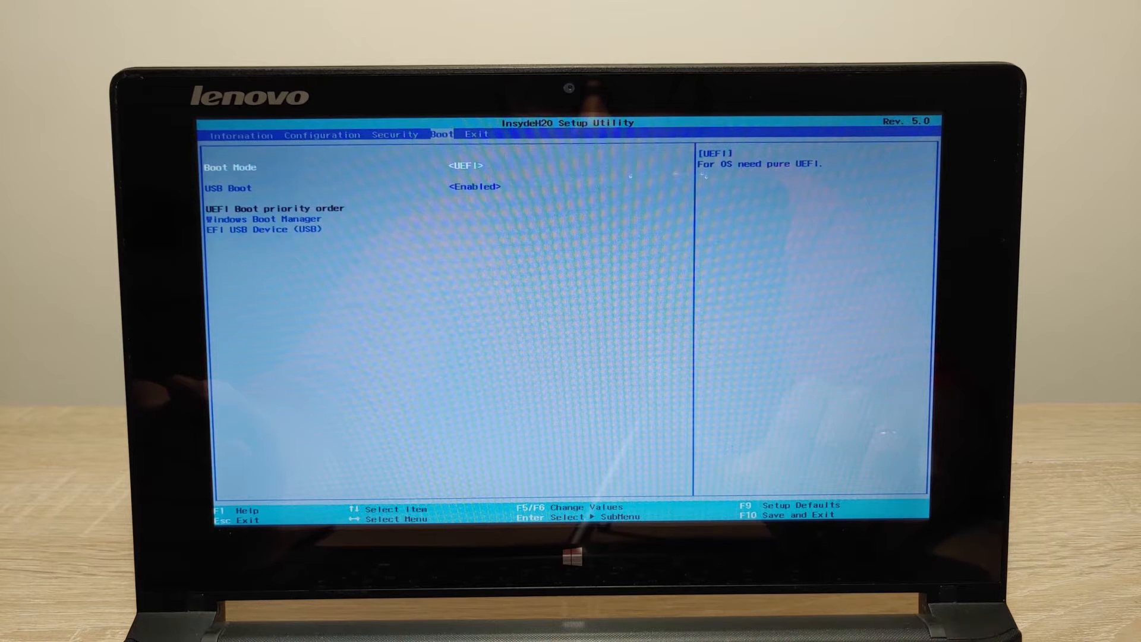
{"action": "key", "text": "Down"}
{"action": "key", "text": "Down"}
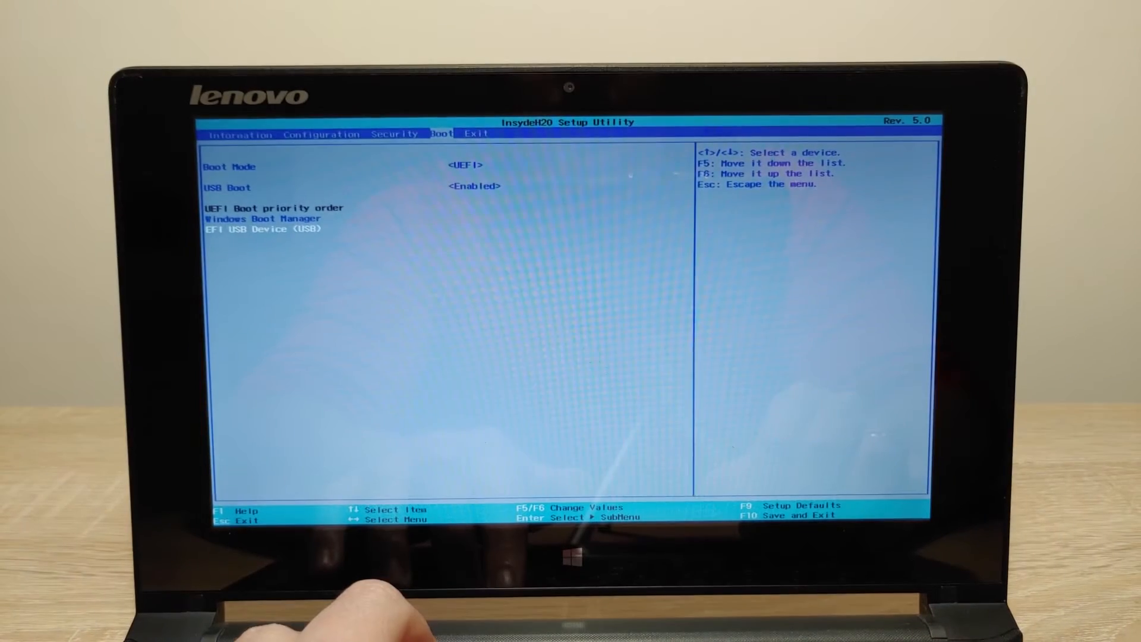
{"action": "key", "text": "F6"}
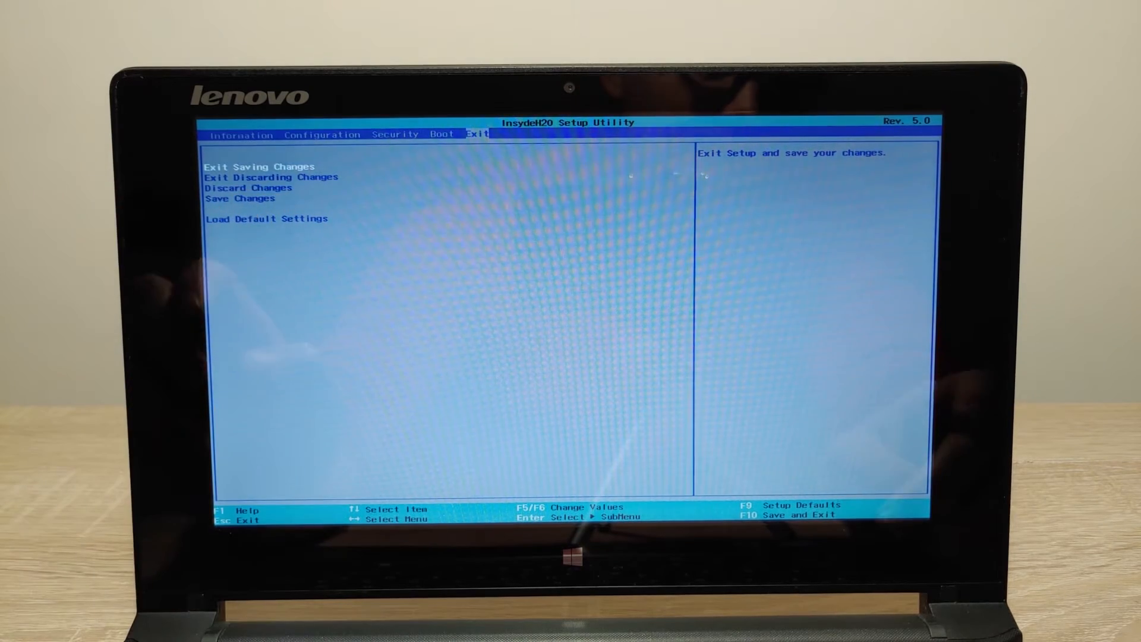
Exit saving changes and confirm Yes so the laptop reboots from the USB drive
{"action": "key", "text": "Return"}
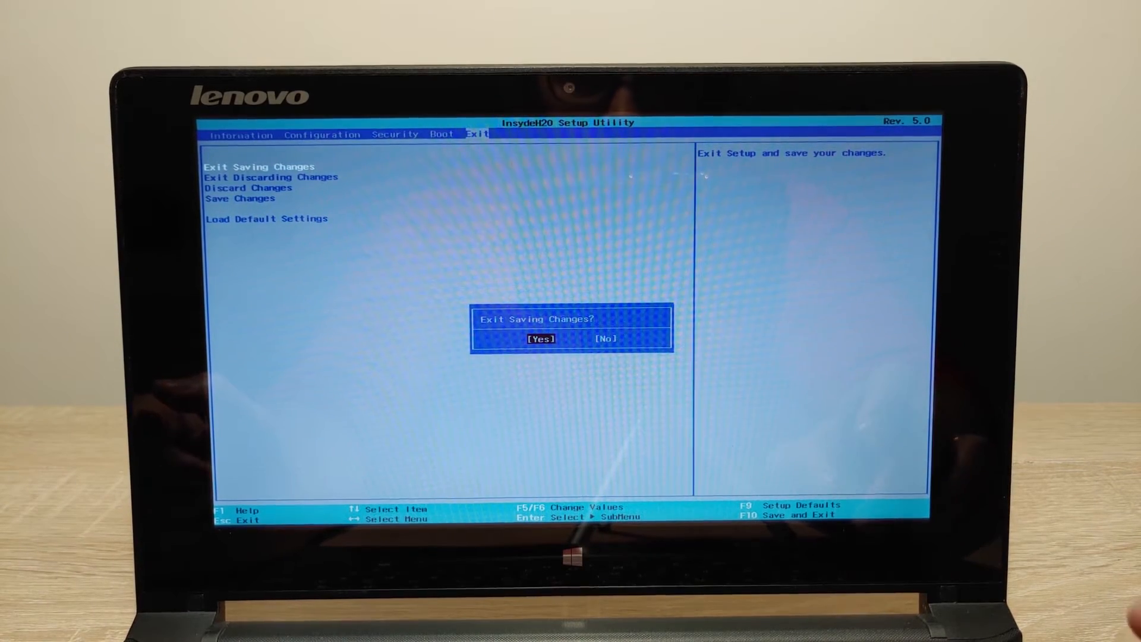
{"action": "key", "text": "Return"}
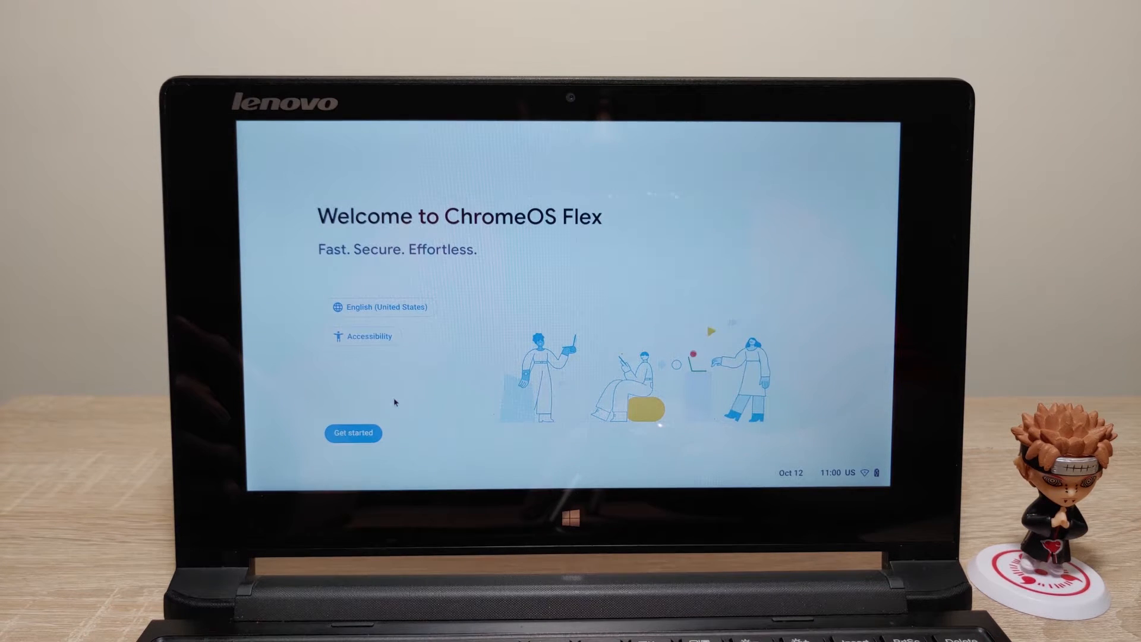
Start ChromeOS Flex setup and connect to the Hello Kitty Wi-Fi network
{"action": "left_click", "coordinate": [353, 436]}
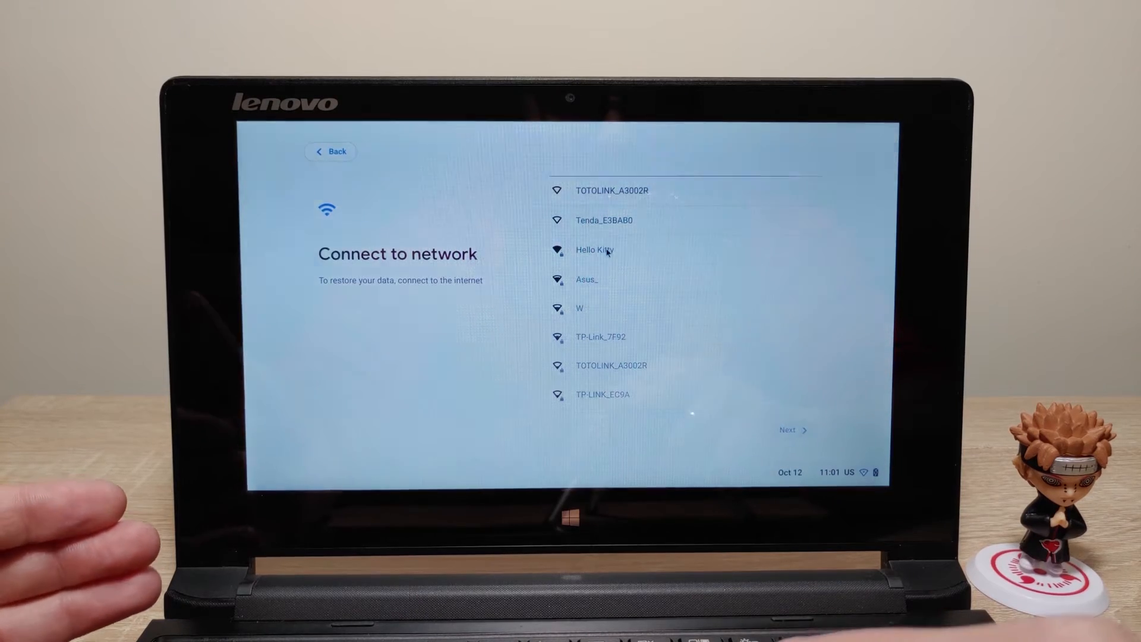
{"action": "left_click", "coordinate": [608, 252]}
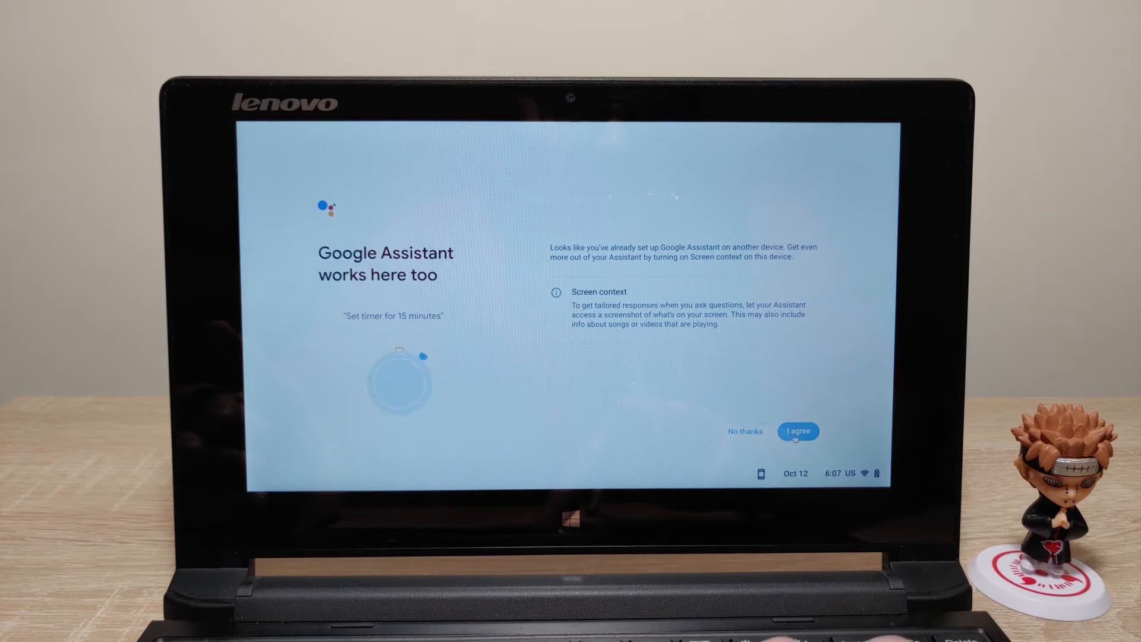
Agree to Google Assistant screen context and decline connecting a phone to finish setup
{"action": "left_click", "coordinate": [799, 434]}
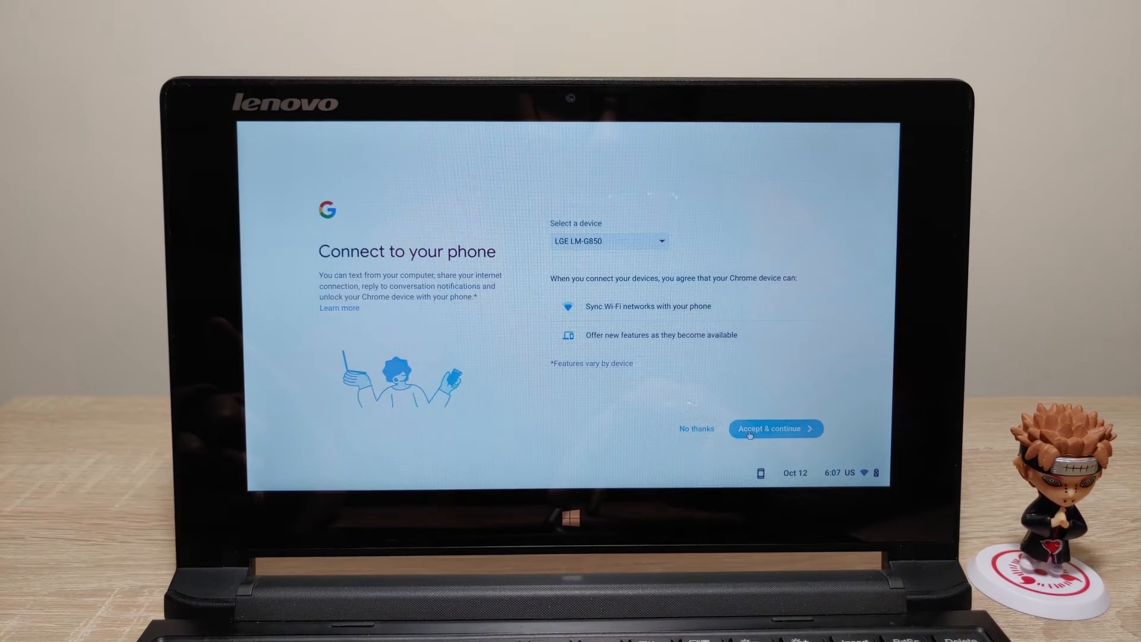
{"action": "left_click", "coordinate": [704, 431]}
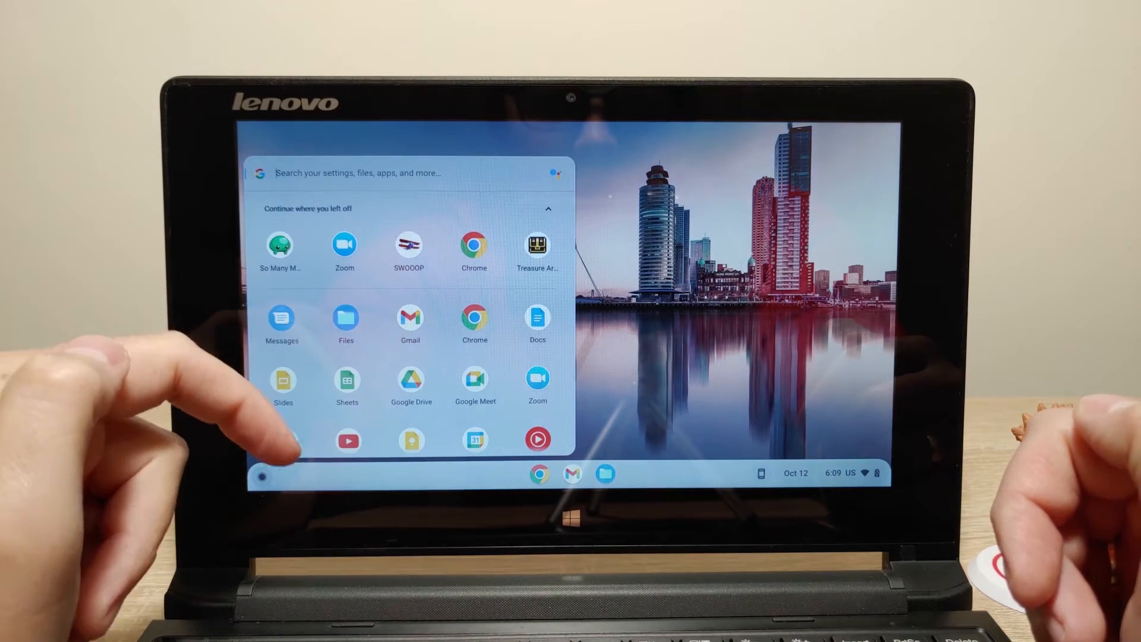
{"action": "scroll", "coordinate": [348, 383], "scroll_direction": "down", "scroll_amount": 5}
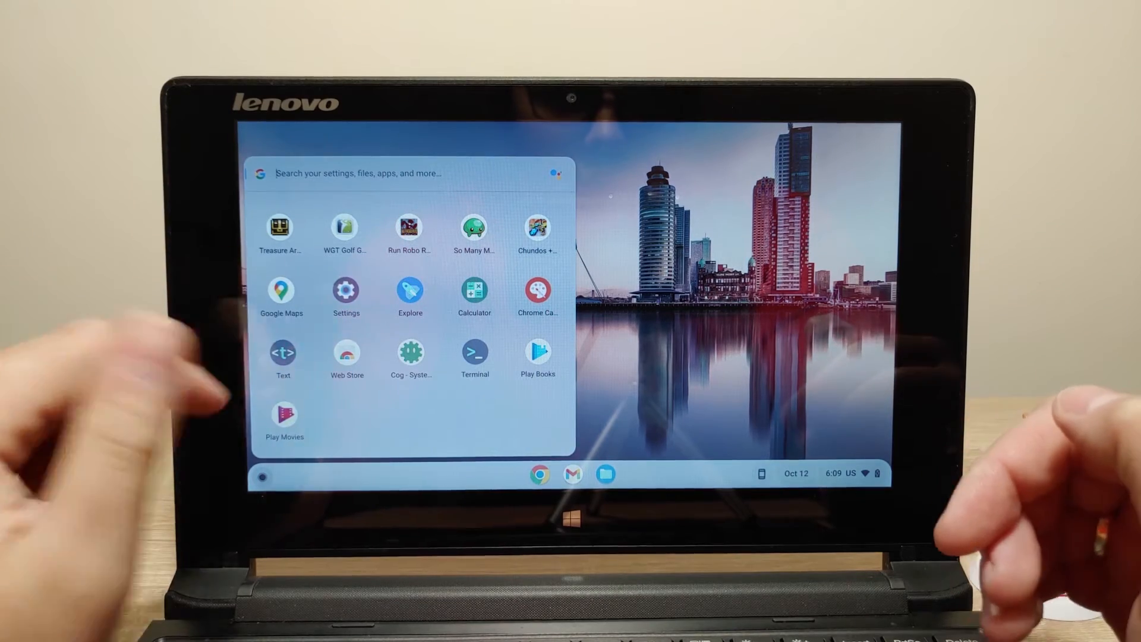
{"action": "scroll", "coordinate": [375, 338], "scroll_direction": "up", "scroll_amount": 5}
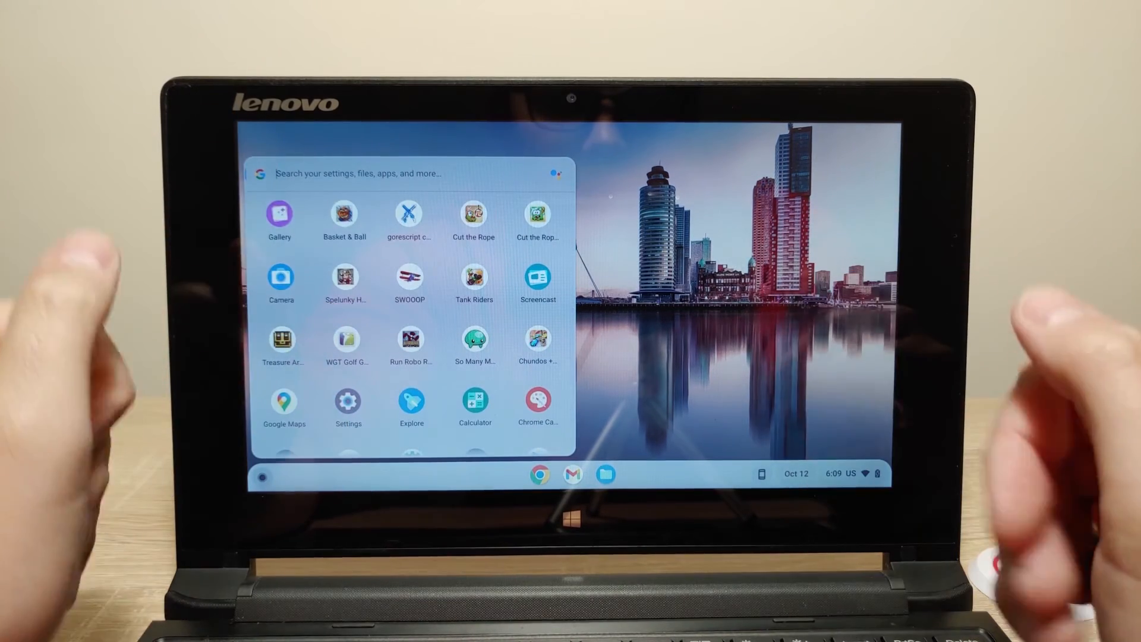
{"action": "left_click", "coordinate": [346, 285]}
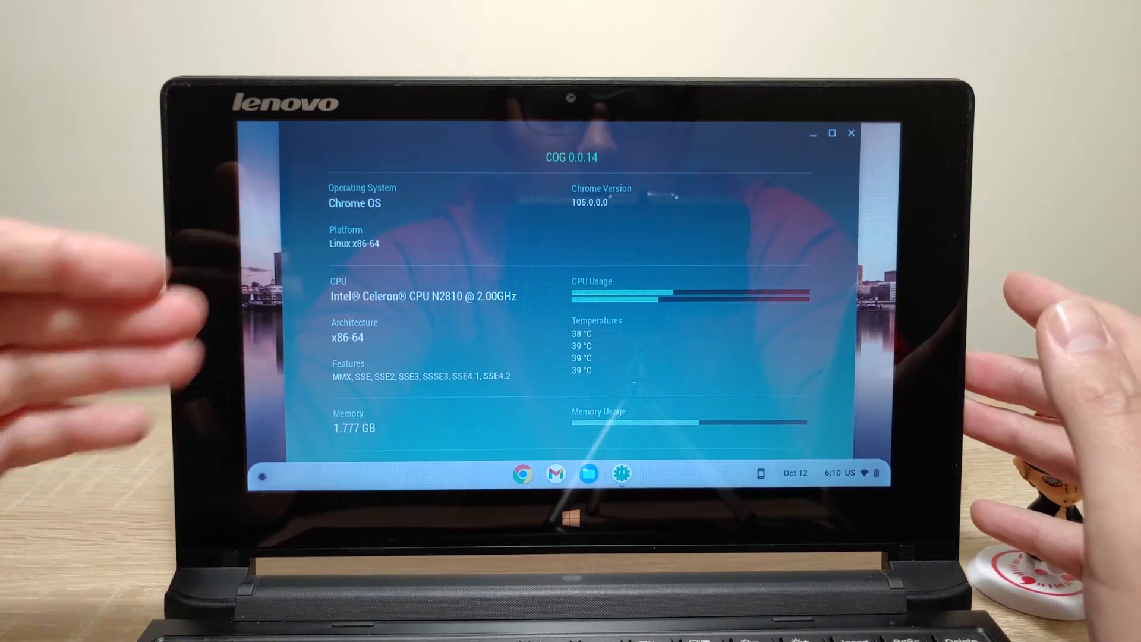
{"action": "scroll", "coordinate": [713, 357], "scroll_direction": "down", "scroll_amount": 5}
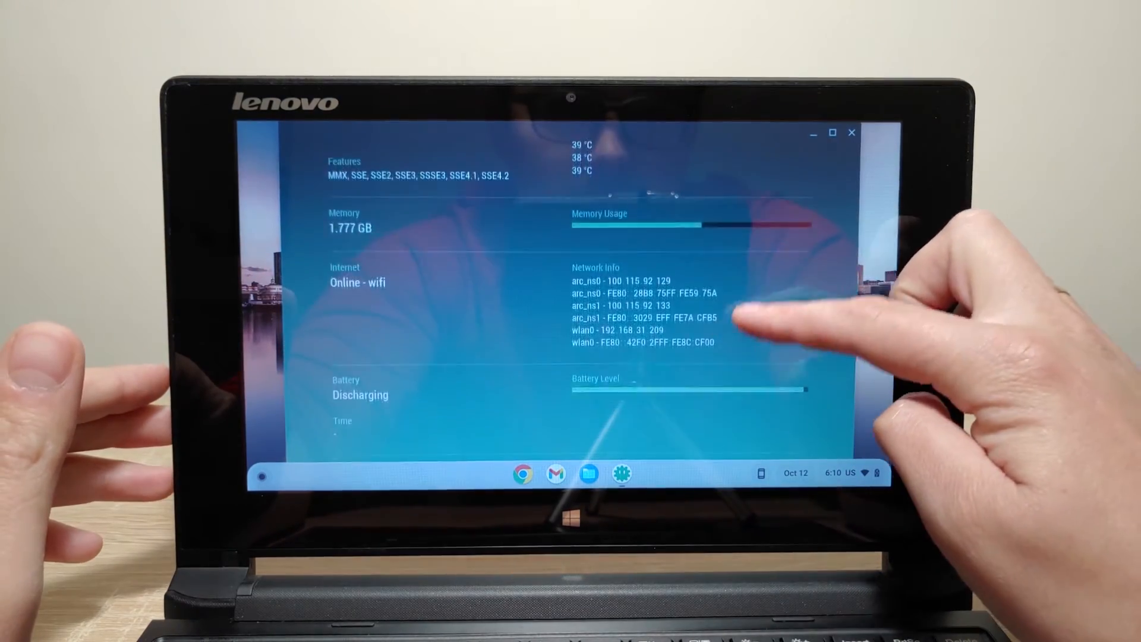
{"action": "scroll", "coordinate": [714, 267], "scroll_direction": "up", "scroll_amount": 5}
{"action": "left_click", "coordinate": [834, 133]}
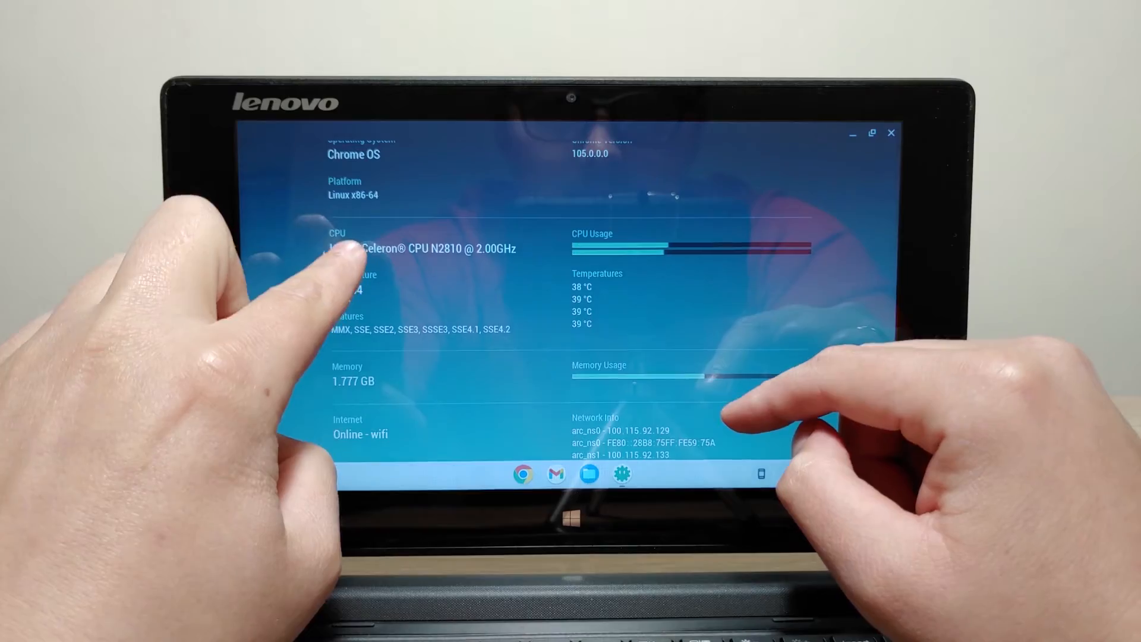
{"action": "scroll", "coordinate": [776, 401], "scroll_direction": "down", "scroll_amount": 2}
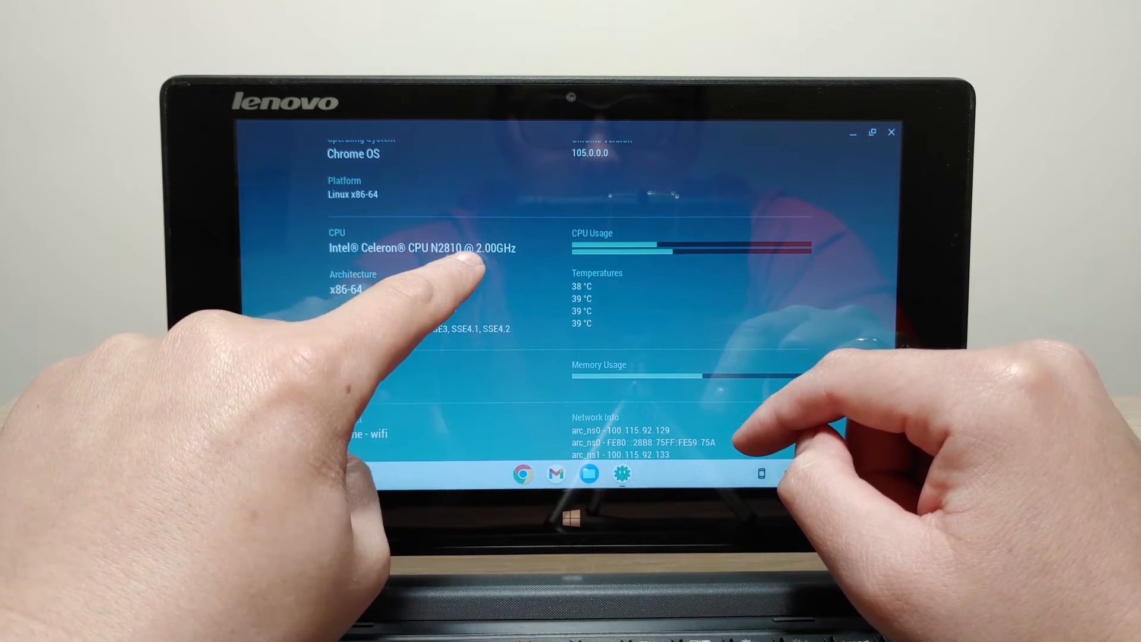
{"action": "scroll", "coordinate": [571, 357], "scroll_direction": "down", "scroll_amount": 4}
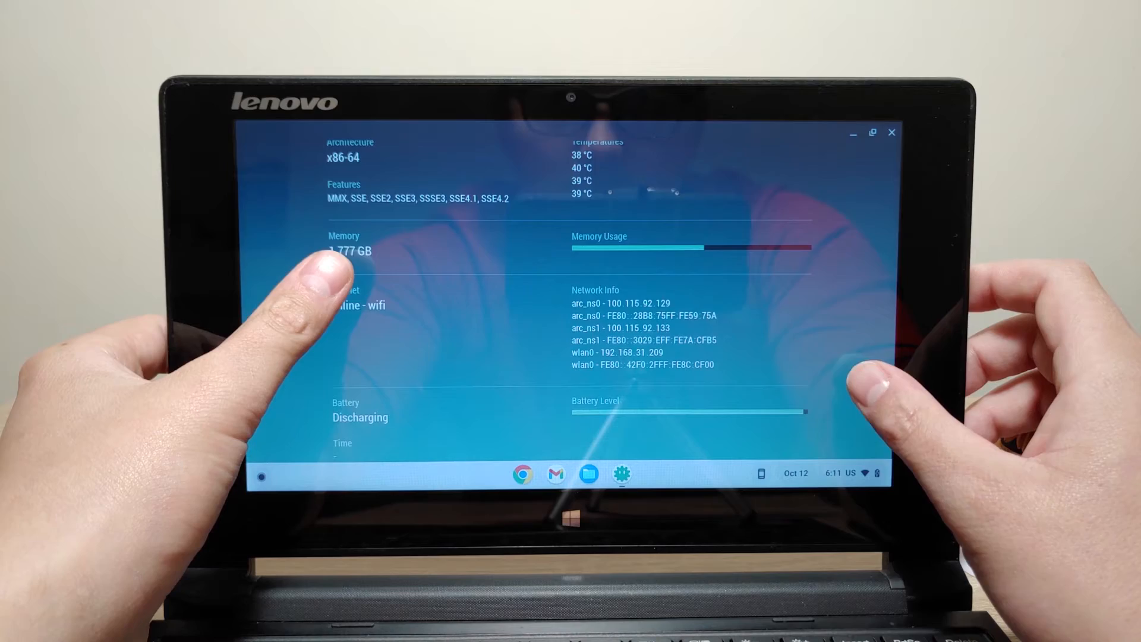
{"action": "scroll", "coordinate": [571, 313], "scroll_direction": "up", "scroll_amount": 4}
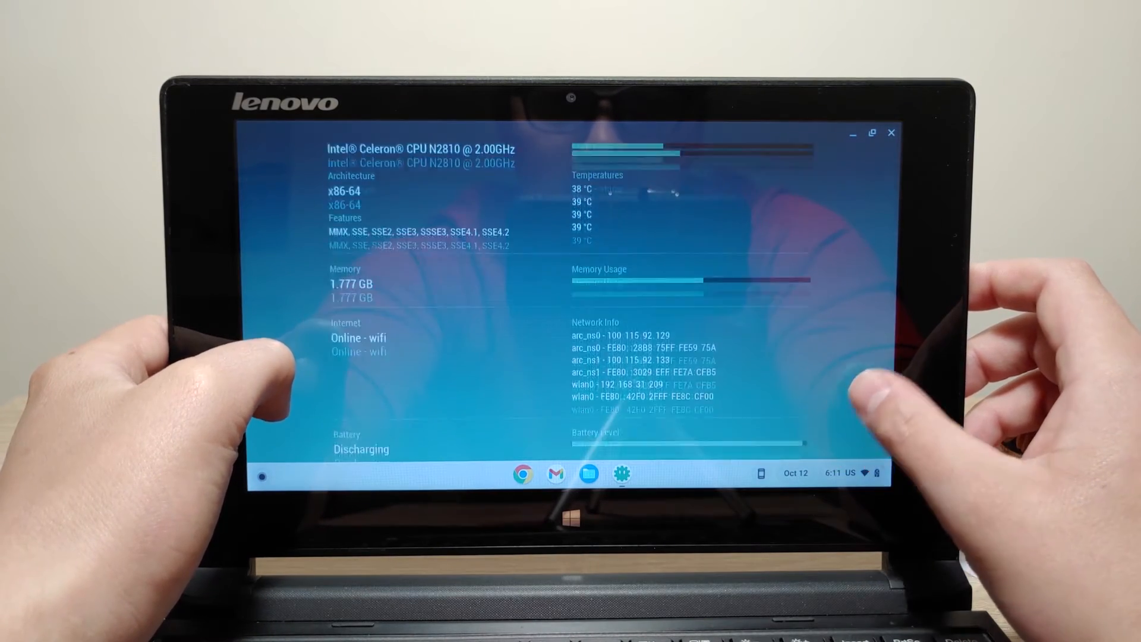
{"action": "scroll", "coordinate": [571, 312], "scroll_direction": "up", "scroll_amount": 4}
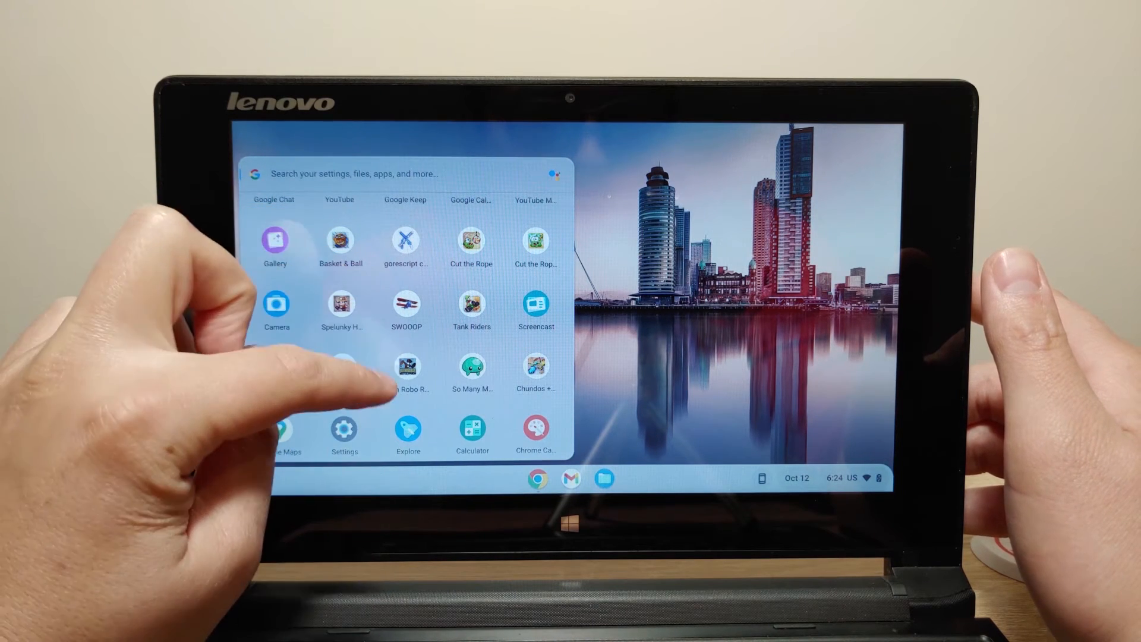
{"action": "scroll", "coordinate": [340, 357], "scroll_direction": "up", "scroll_amount": 2}
{"action": "scroll", "coordinate": [339, 419], "scroll_direction": "up", "scroll_amount": 1}
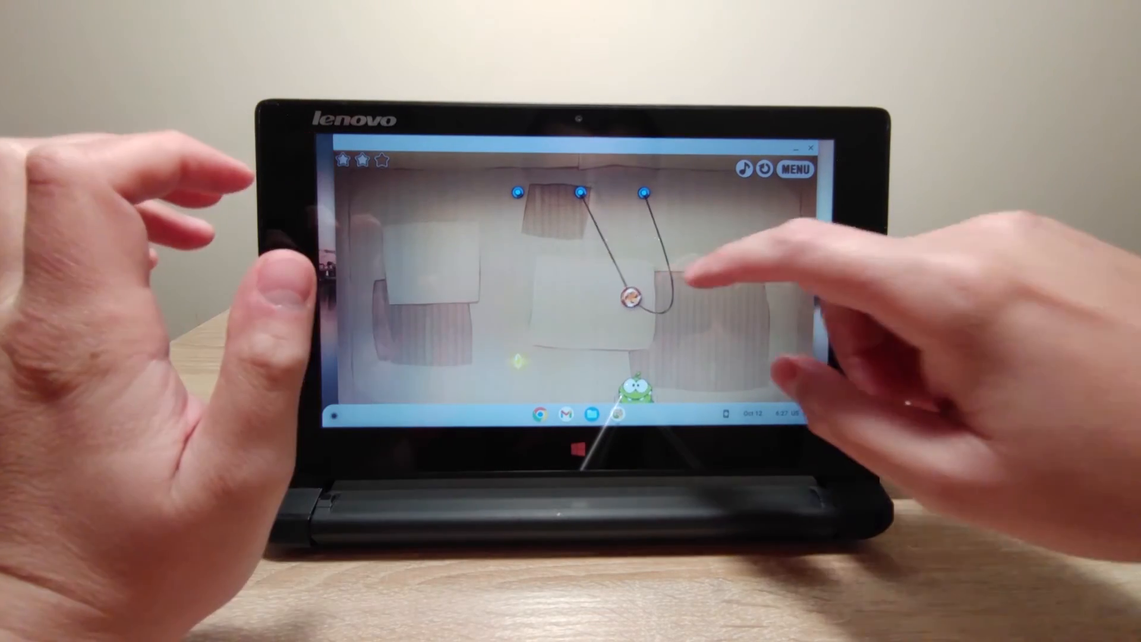
Swipe through the ropes in Cut the Rope so the candy drops to Om Nom
{"action": "left_click_drag", "start_coordinate": [678, 233], "coordinate": [580, 294]}
{"action": "left_click_drag", "start_coordinate": [571, 223], "coordinate": [554, 277]}
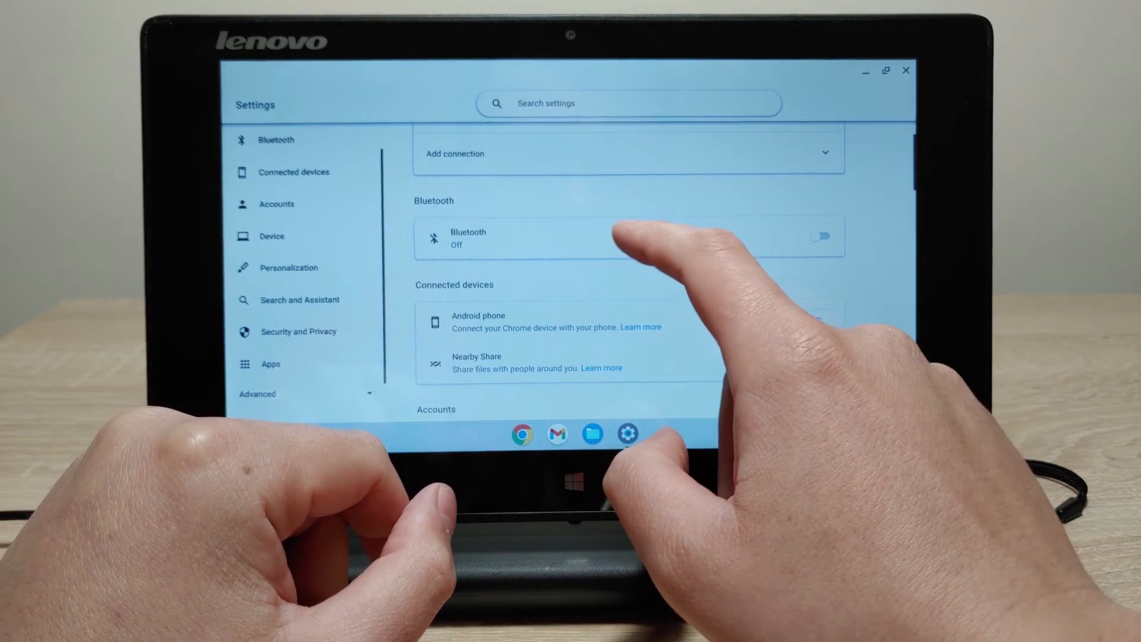
{"action": "scroll", "coordinate": [625, 268], "scroll_direction": "up", "scroll_amount": 2}
{"action": "scroll", "coordinate": [625, 267], "scroll_direction": "down", "scroll_amount": 3}
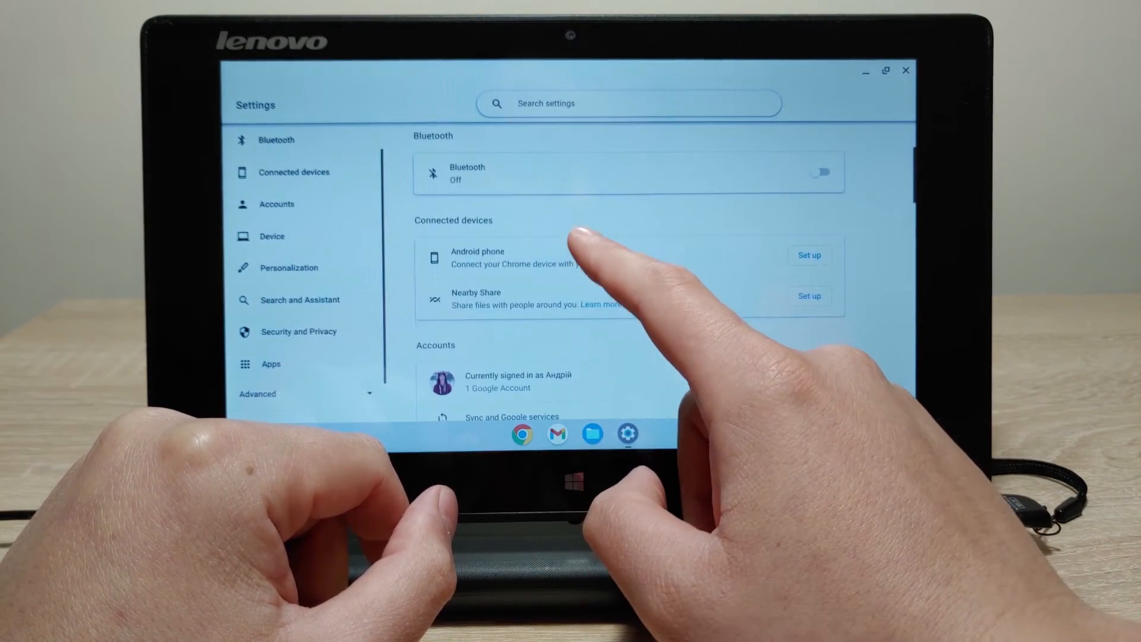
{"action": "scroll", "coordinate": [553, 286], "scroll_direction": "up", "scroll_amount": 1}
{"action": "scroll", "coordinate": [554, 295], "scroll_direction": "down", "scroll_amount": 1}
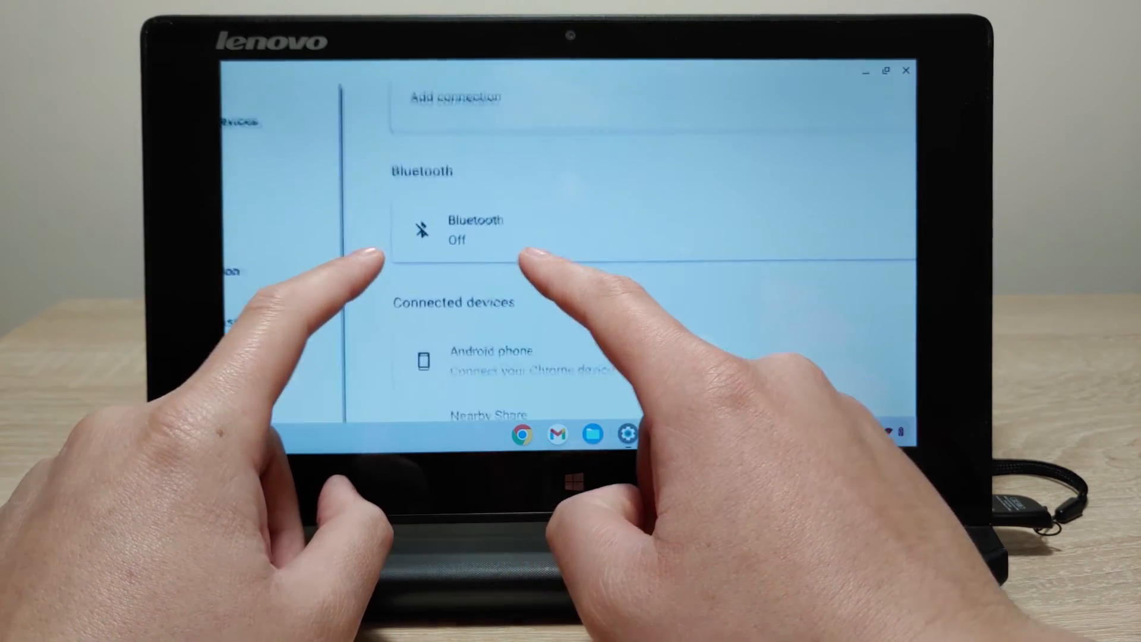
Zoom the Settings page in and out, returning it to normal size
{"action": "key", "text": "ctrl+plus"}
{"action": "key", "text": "ctrl+plus"}
{"action": "key", "text": "ctrl+plus"}
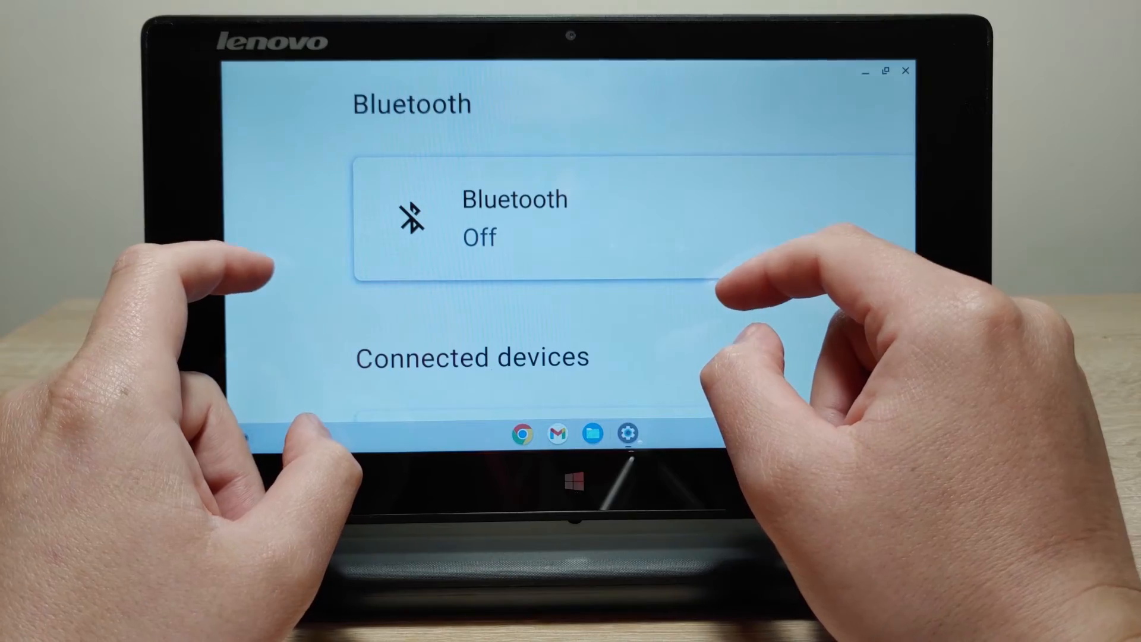
{"action": "key", "text": "ctrl+minus"}
{"action": "key", "text": "ctrl+minus"}
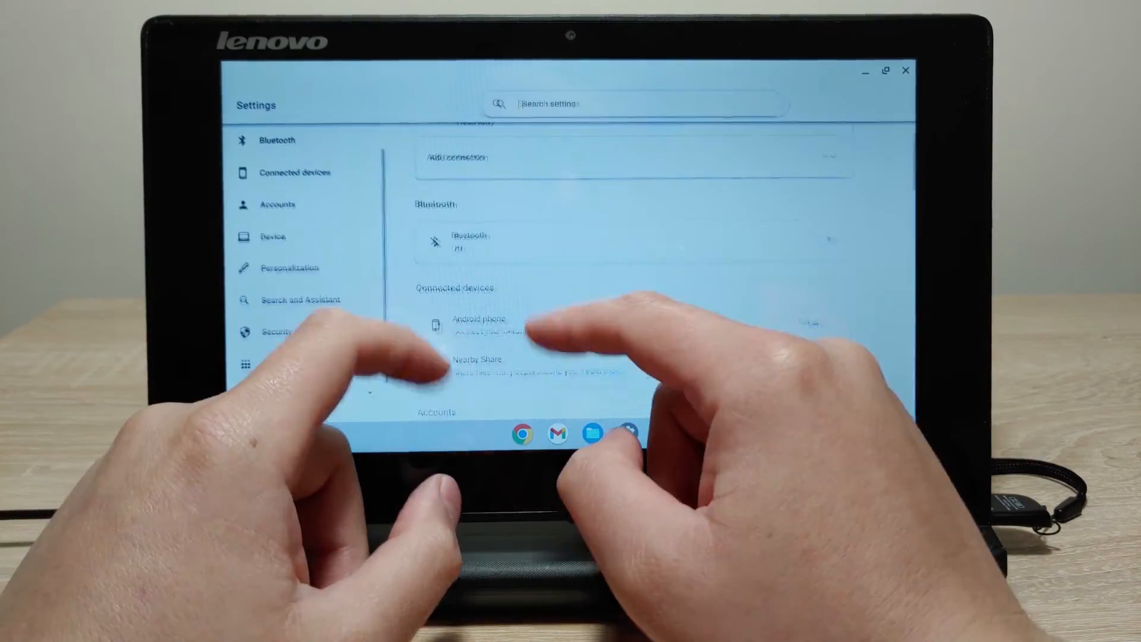
{"action": "key", "text": "ctrl+plus"}
{"action": "key", "text": "ctrl+minus"}
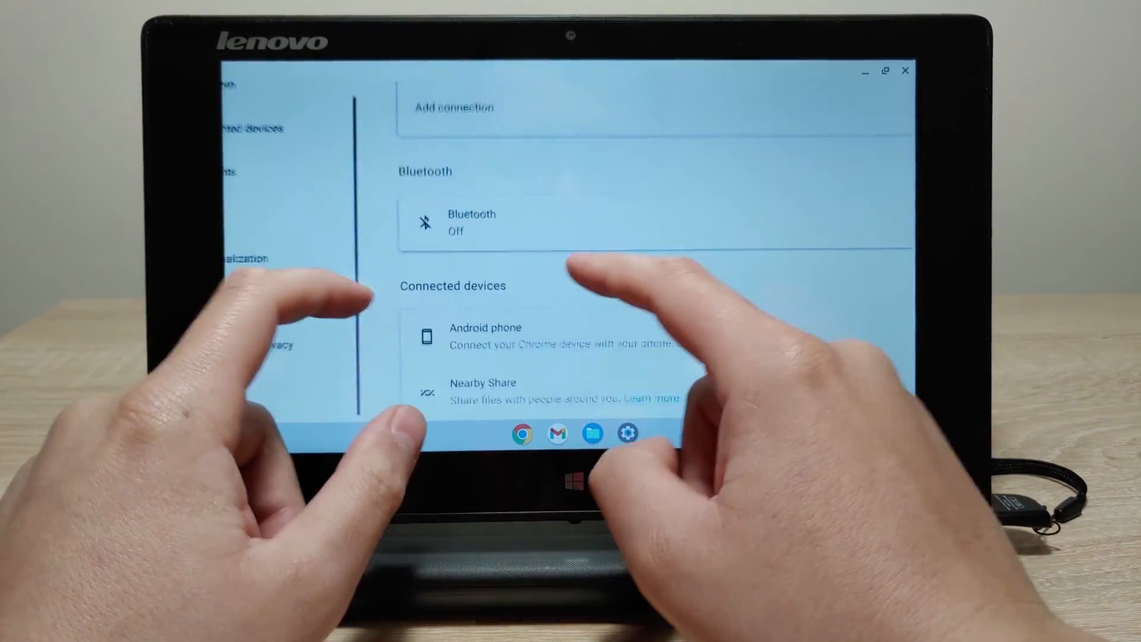
{"action": "key", "text": "ctrl+plus"}
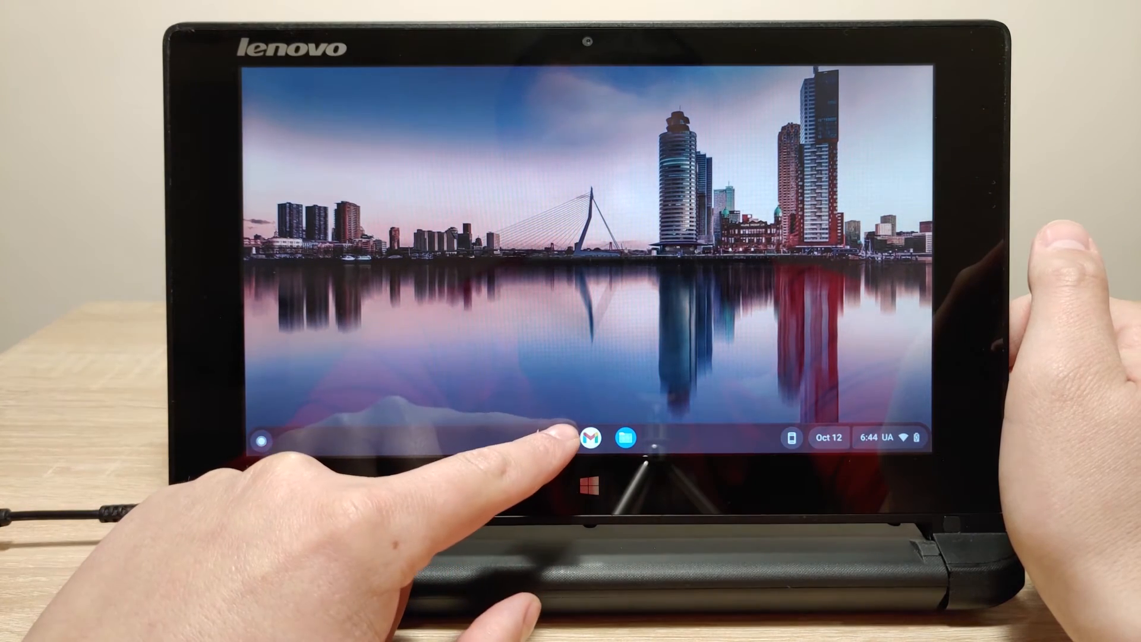
{"action": "left_click", "coordinate": [554, 438]}
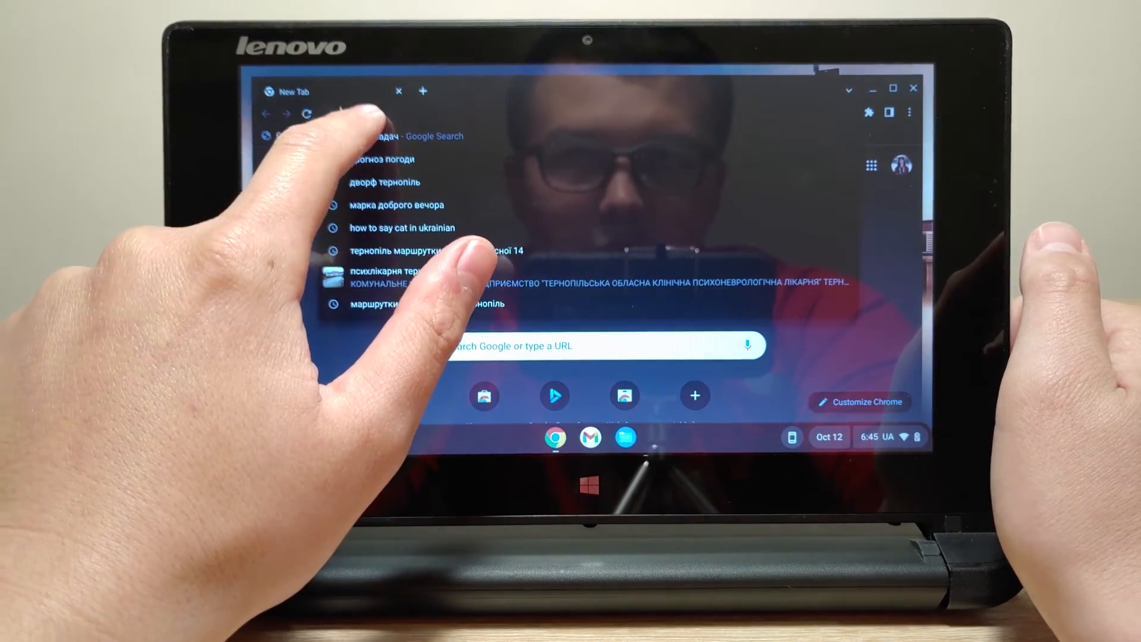
{"action": "left_click", "coordinate": [384, 135]}
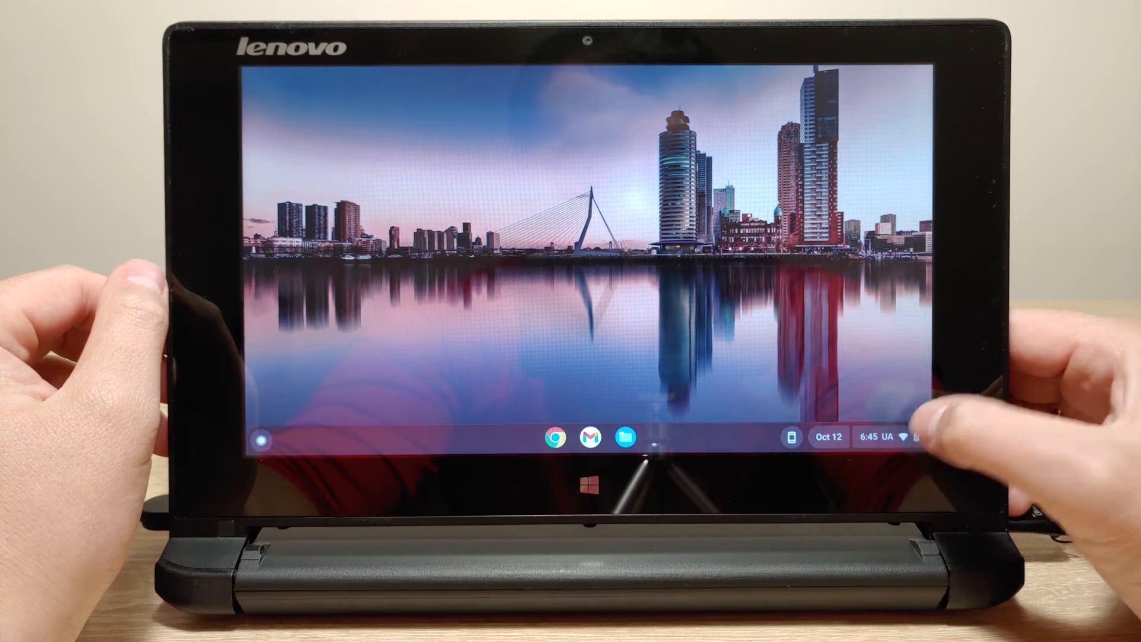
Go from quick settings into Settings and expand the Advanced sections
{"action": "left_click", "coordinate": [877, 437]}
{"action": "left_click", "coordinate": [882, 335]}
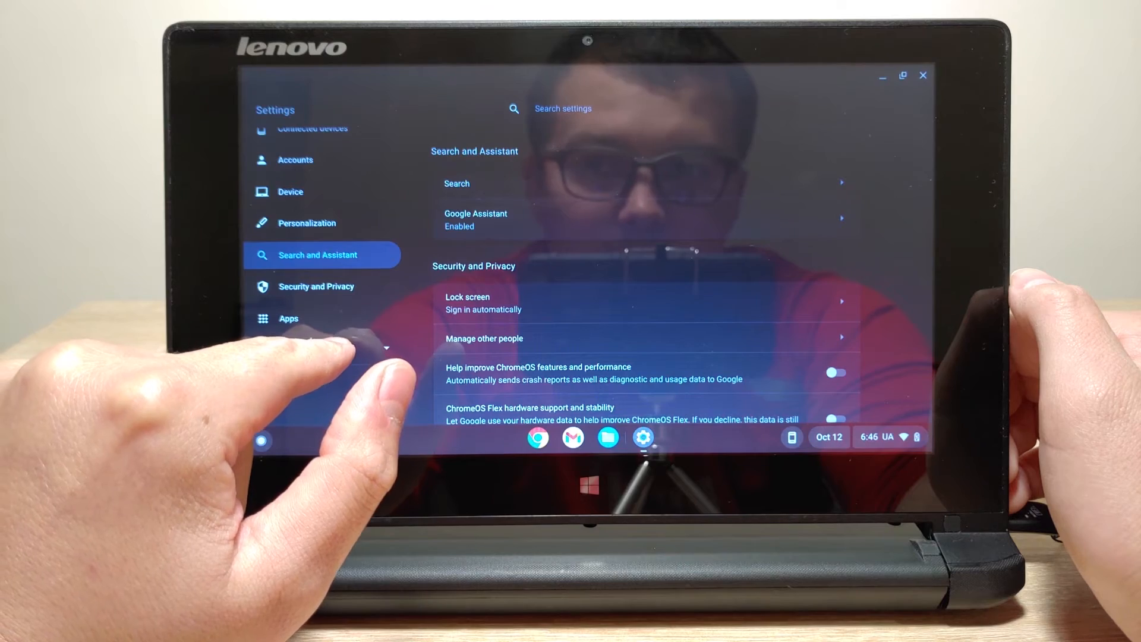
{"action": "left_click", "coordinate": [330, 346]}
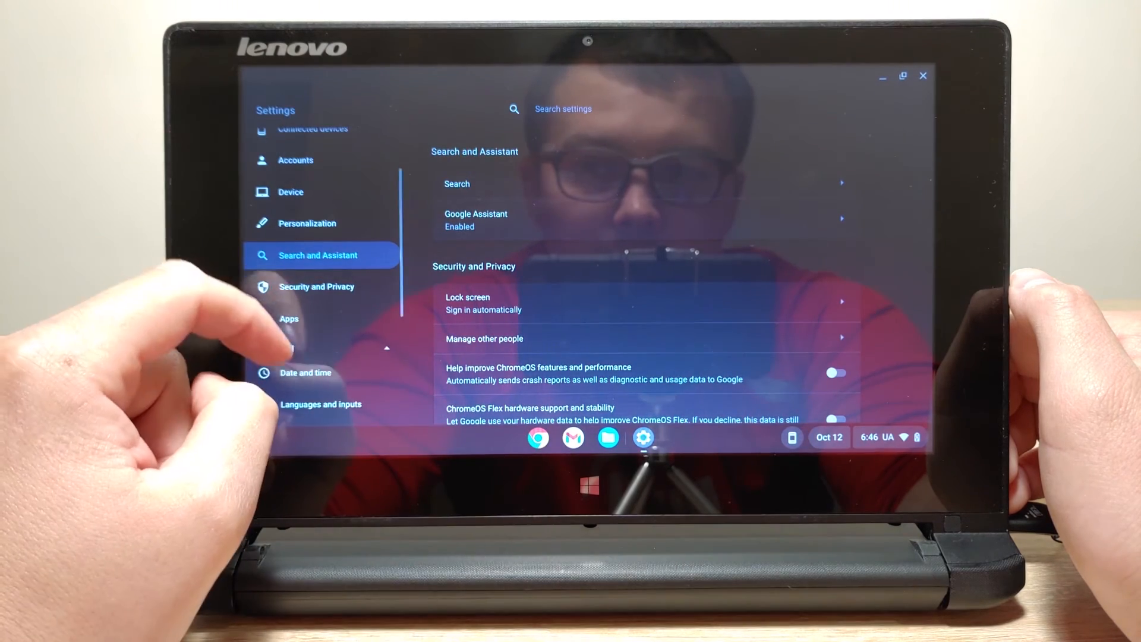
{"action": "scroll", "coordinate": [294, 312], "scroll_direction": "down", "scroll_amount": 2}
{"action": "scroll", "coordinate": [295, 312], "scroll_direction": "down", "scroll_amount": 3}
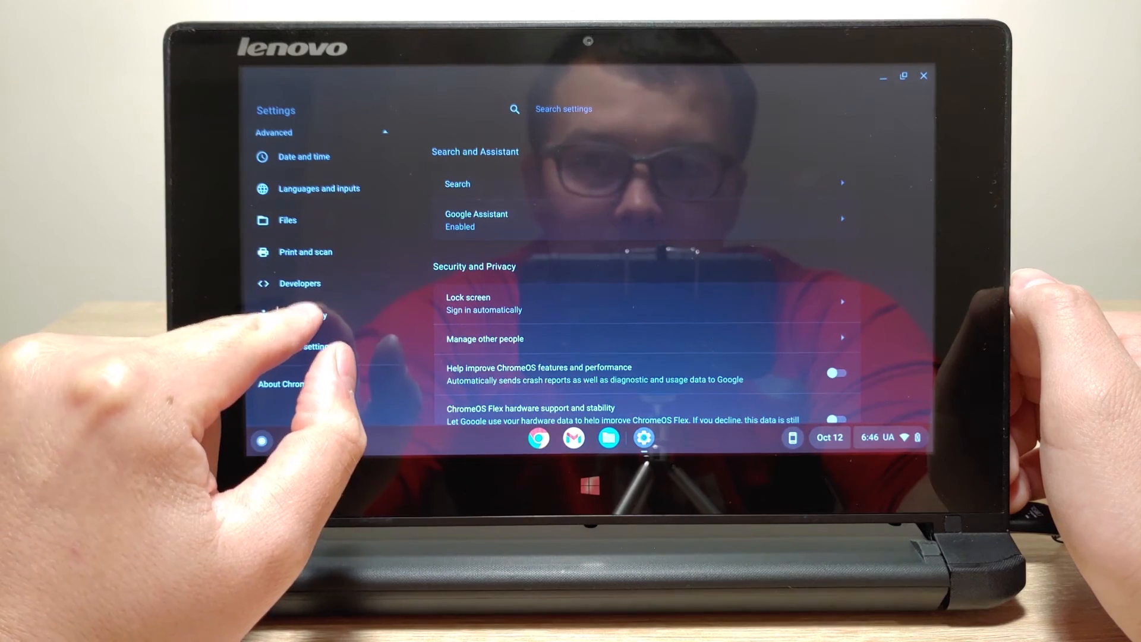
In Accessibility, enable 'Always show accessibility options in the system menu' and close Settings
{"action": "left_click", "coordinate": [303, 315]}
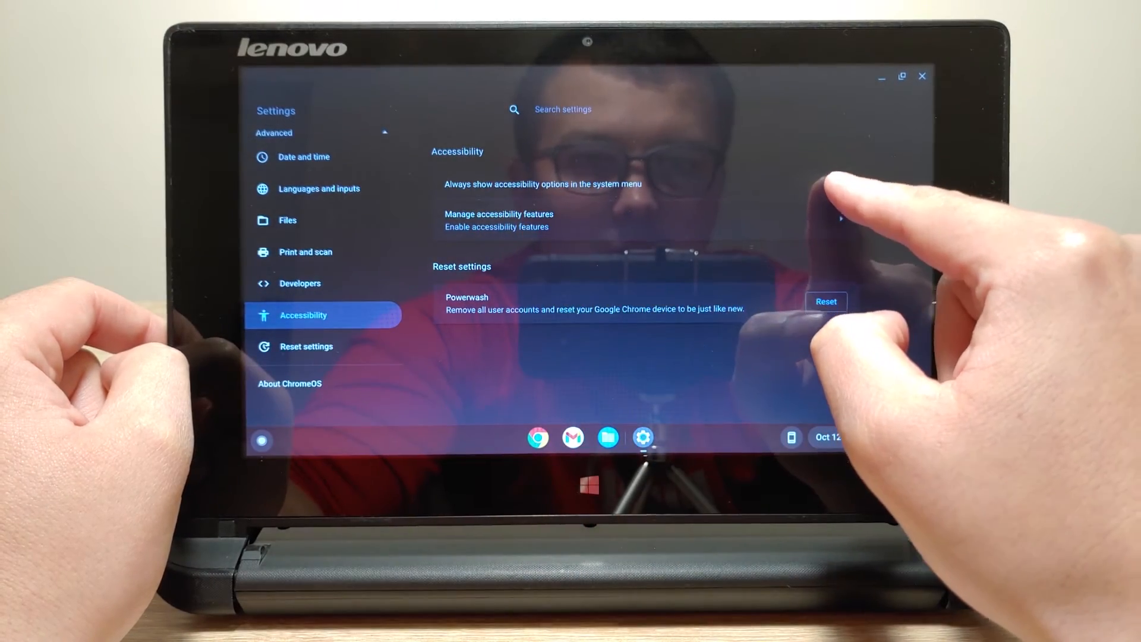
{"action": "left_click", "coordinate": [843, 184]}
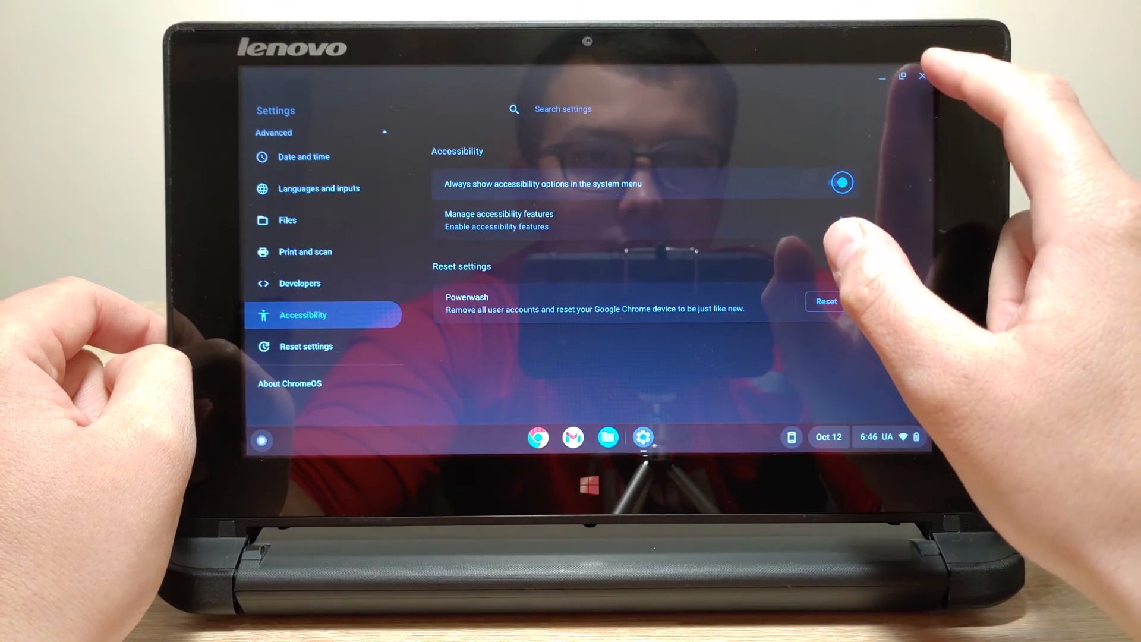
{"action": "left_click", "coordinate": [923, 75]}
Enable the on-screen keyboard from the quick settings Accessibility list
{"action": "left_click", "coordinate": [887, 437]}
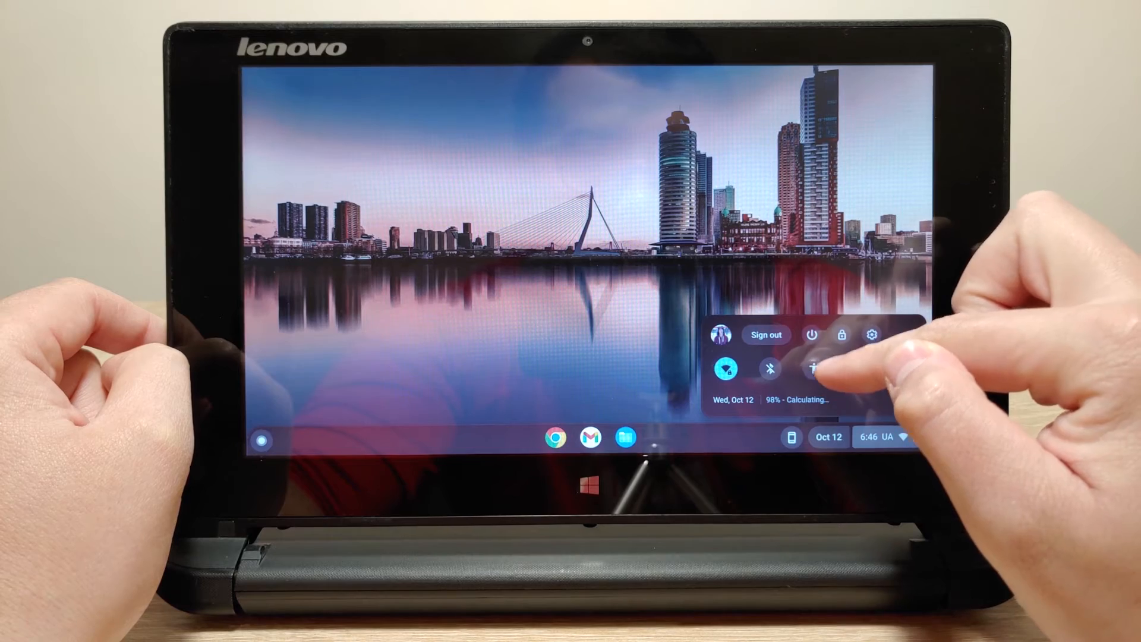
{"action": "left_click", "coordinate": [907, 335]}
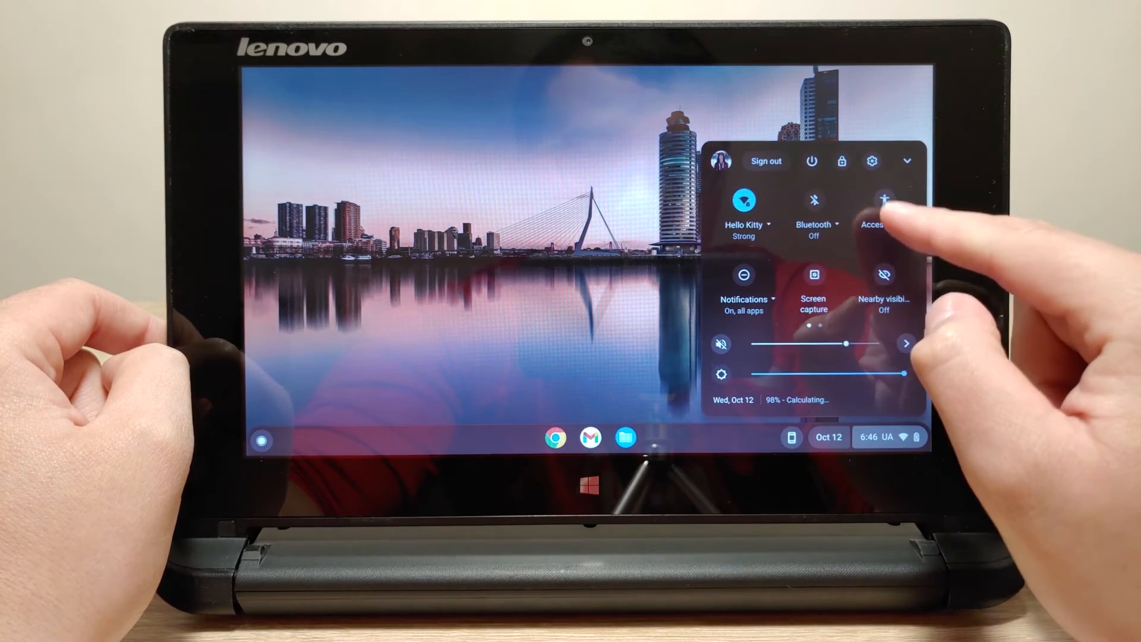
{"action": "left_click", "coordinate": [884, 201]}
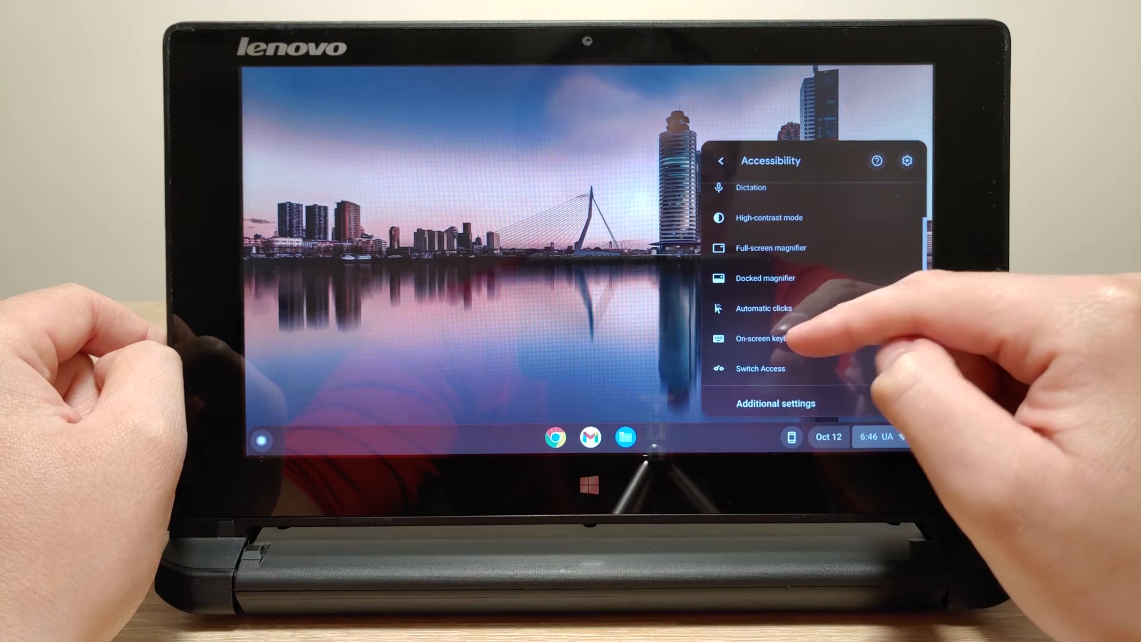
{"action": "left_click_drag", "start_coordinate": [790, 375], "coordinate": [785, 295]}
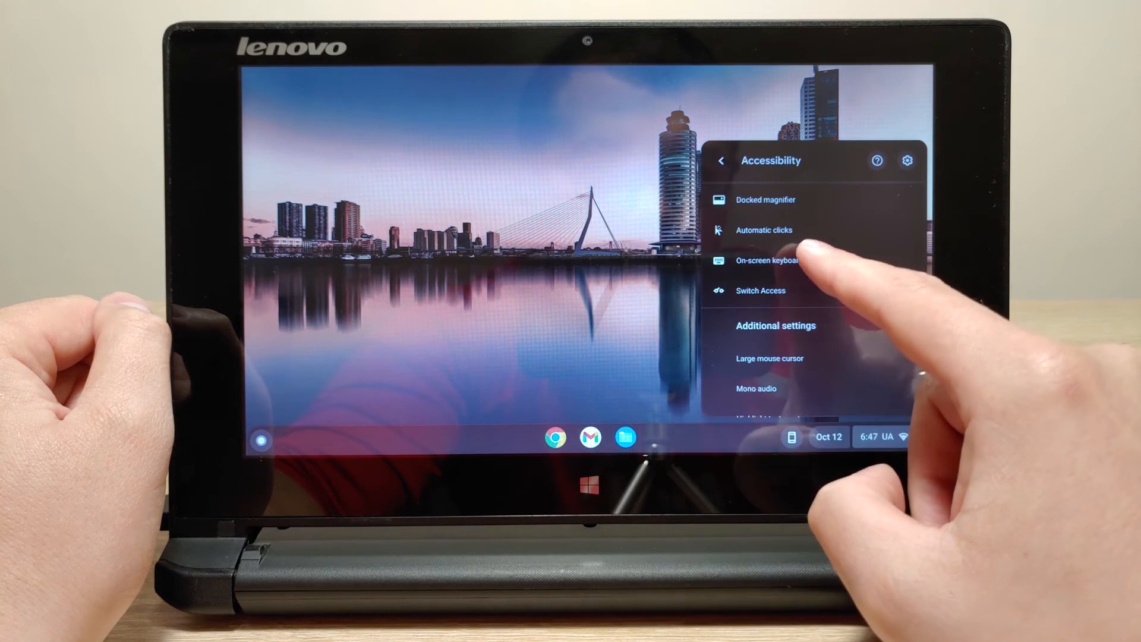
{"action": "left_click", "coordinate": [624, 357]}
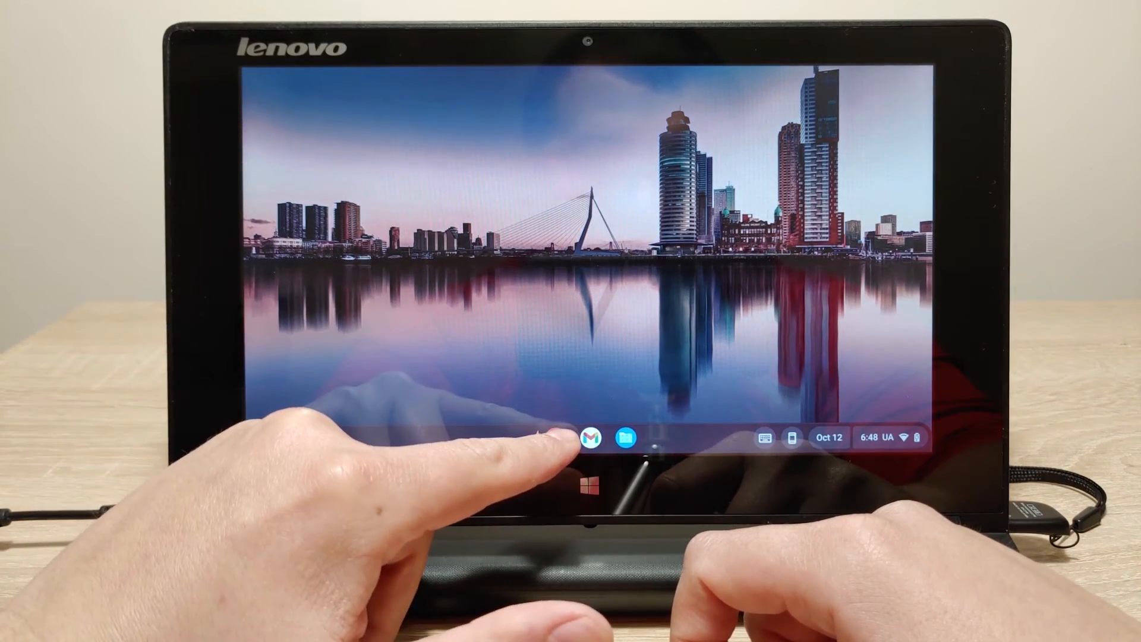
{"action": "left_click", "coordinate": [552, 438]}
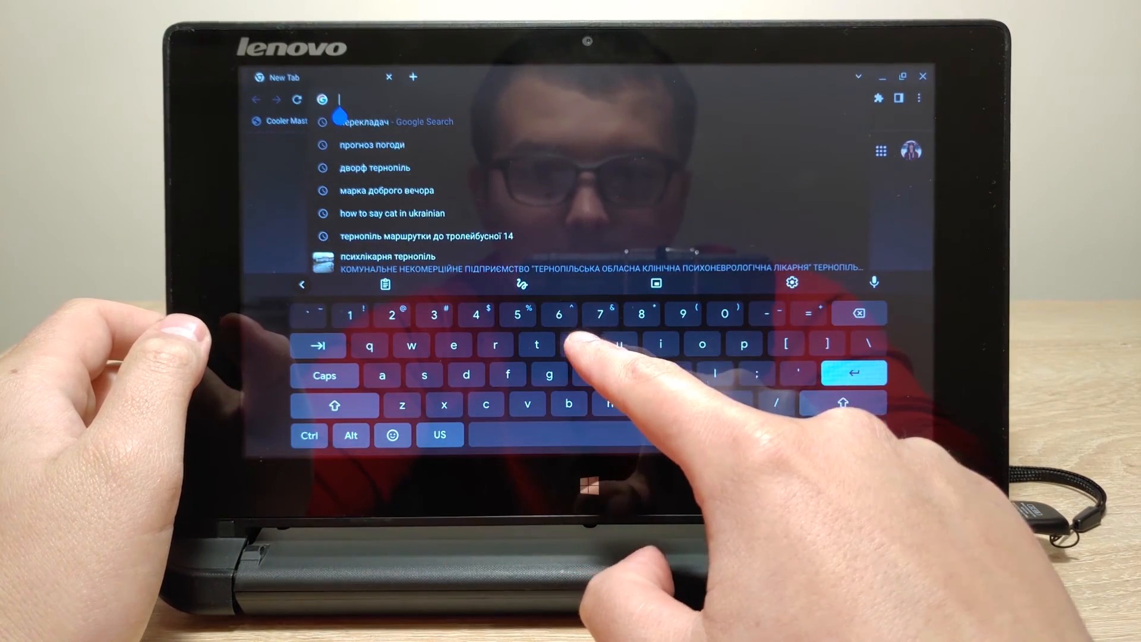
{"action": "type", "text": "youtu"}
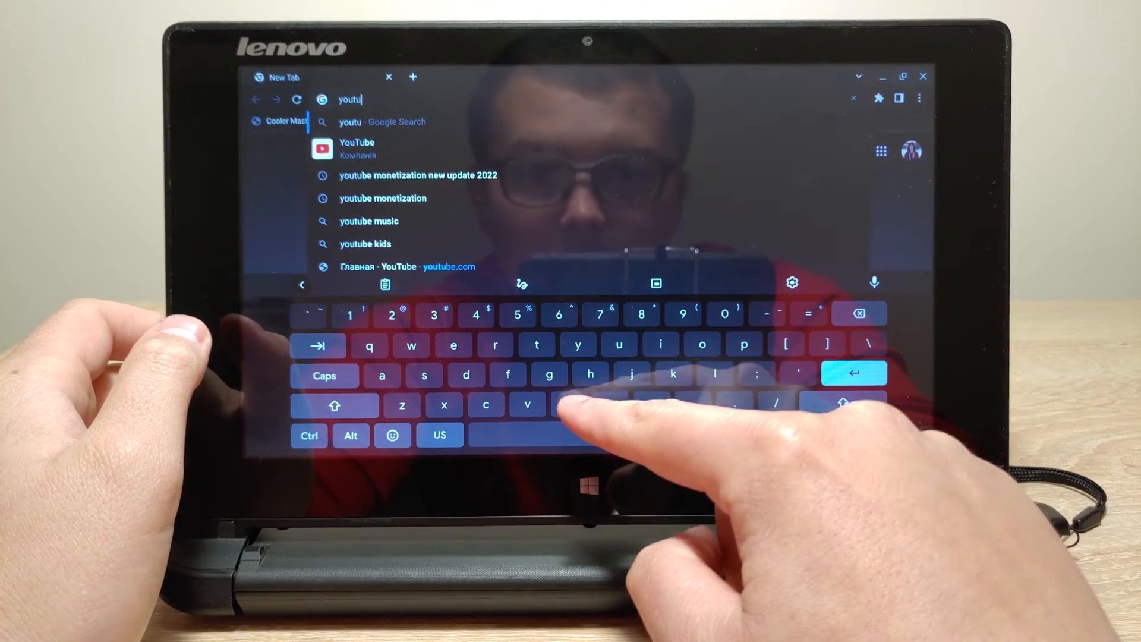
{"action": "type", "text": "be"}
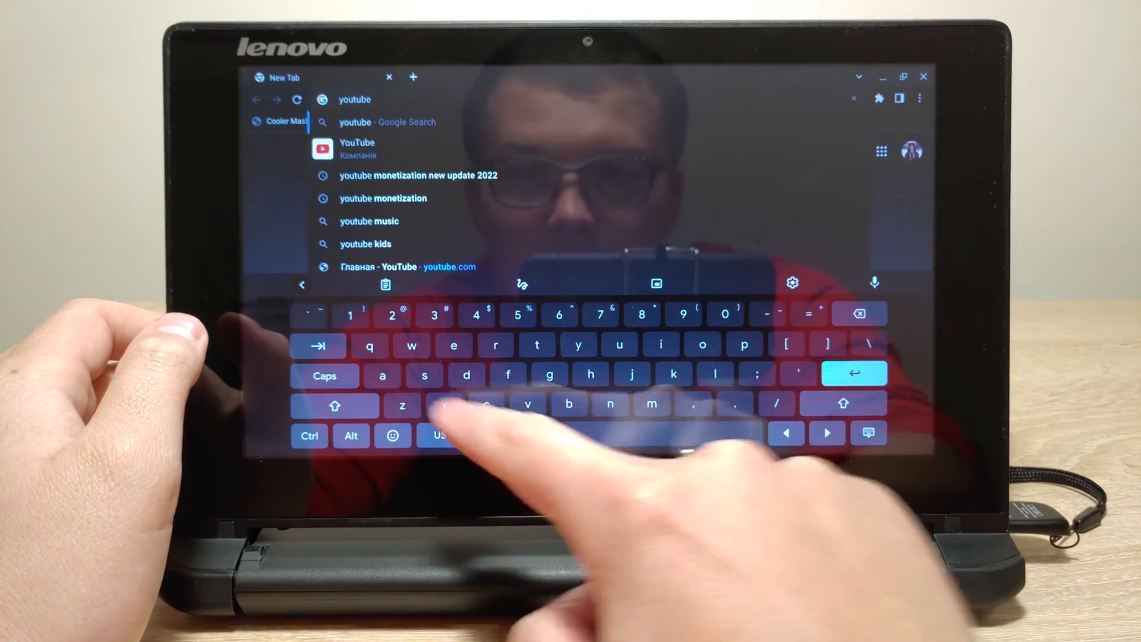
{"action": "type", "text": " a"}
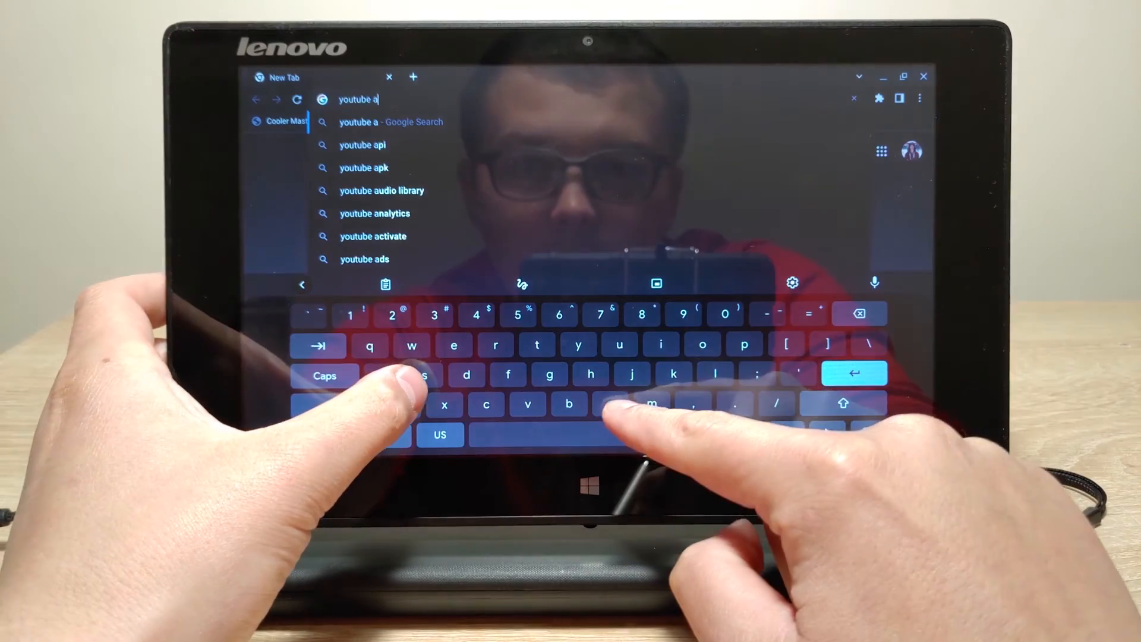
{"action": "type", "text": "ndri"}
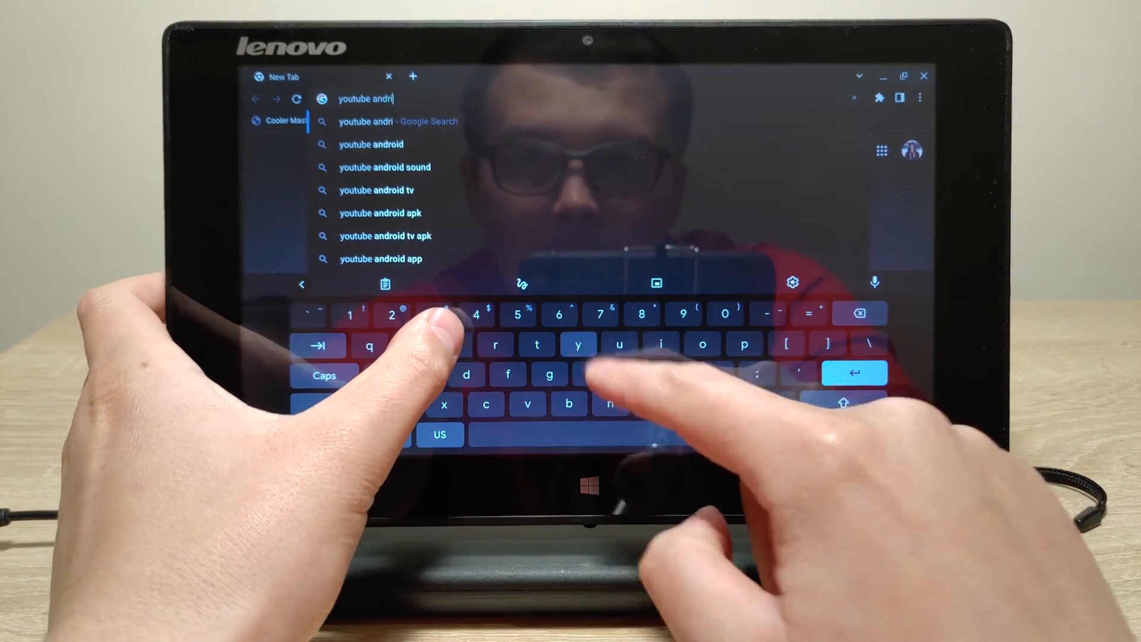
{"action": "type", "text": "y"}
{"action": "type", "text": " t"}
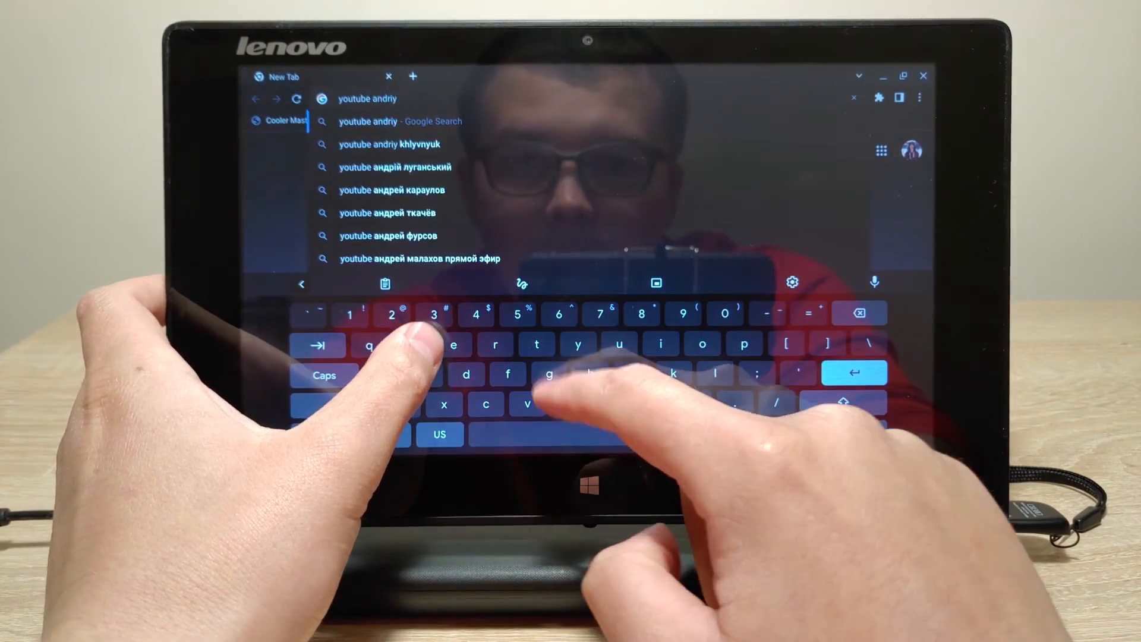
{"action": "type", "text": "ech"}
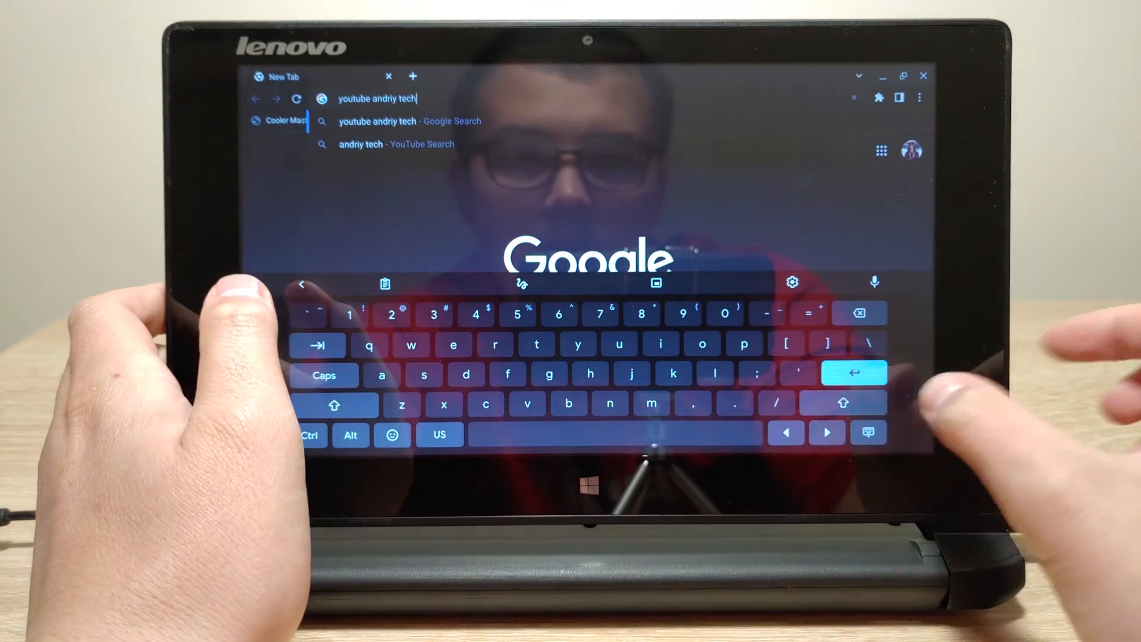
{"action": "key", "text": "Return"}
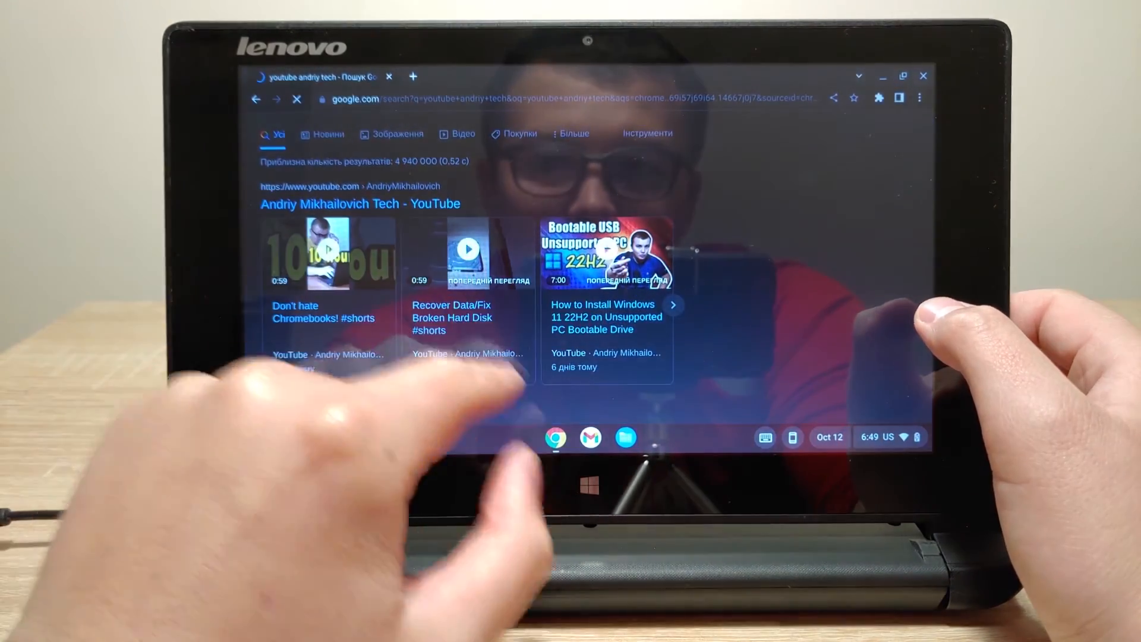
{"action": "mouse_move", "coordinate": [499, 339]}
{"action": "left_mouse_down"}
{"action": "mouse_move", "coordinate": [303, 340]}
{"action": "mouse_move", "coordinate": [518, 339]}
{"action": "mouse_move", "coordinate": [375, 330]}
{"action": "left_mouse_up"}
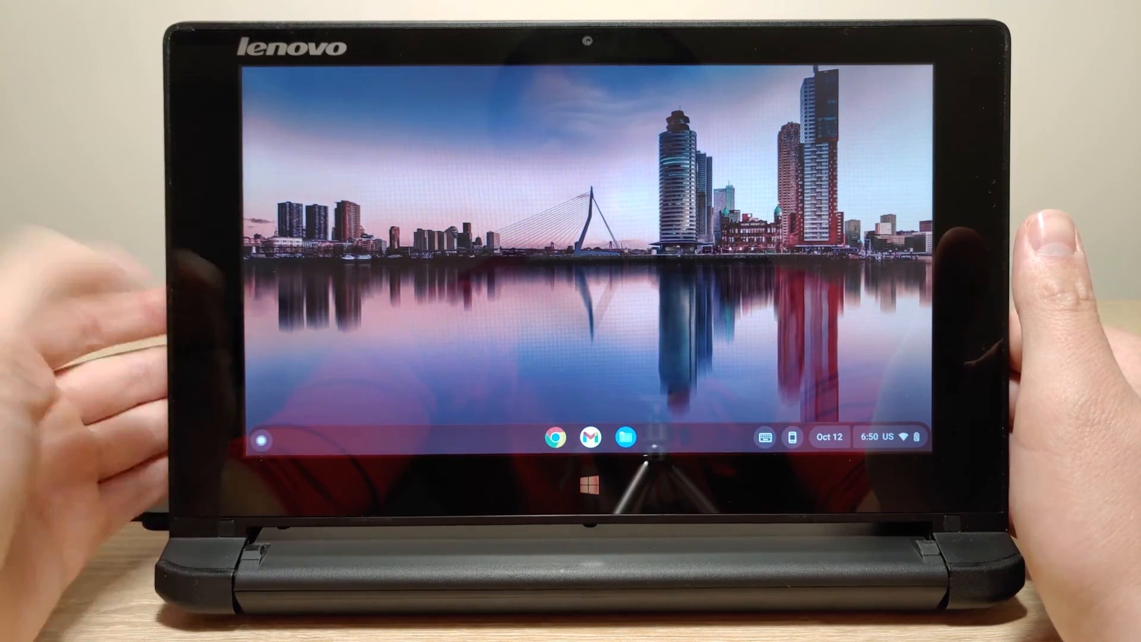
{"action": "left_click", "coordinate": [261, 437]}
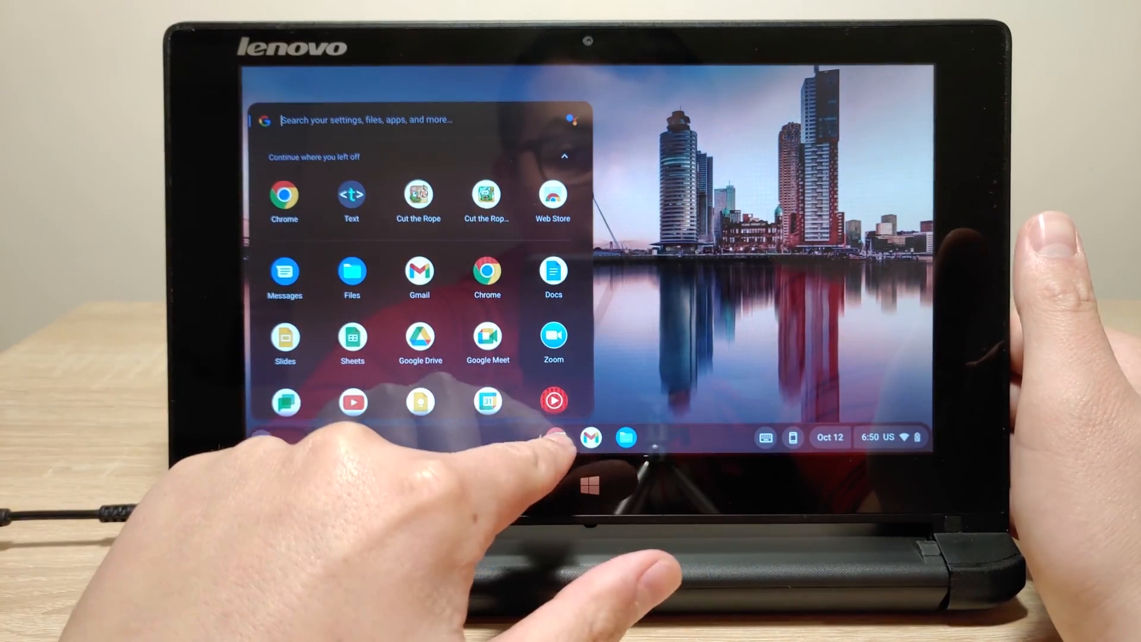
{"action": "left_click", "coordinate": [556, 438]}
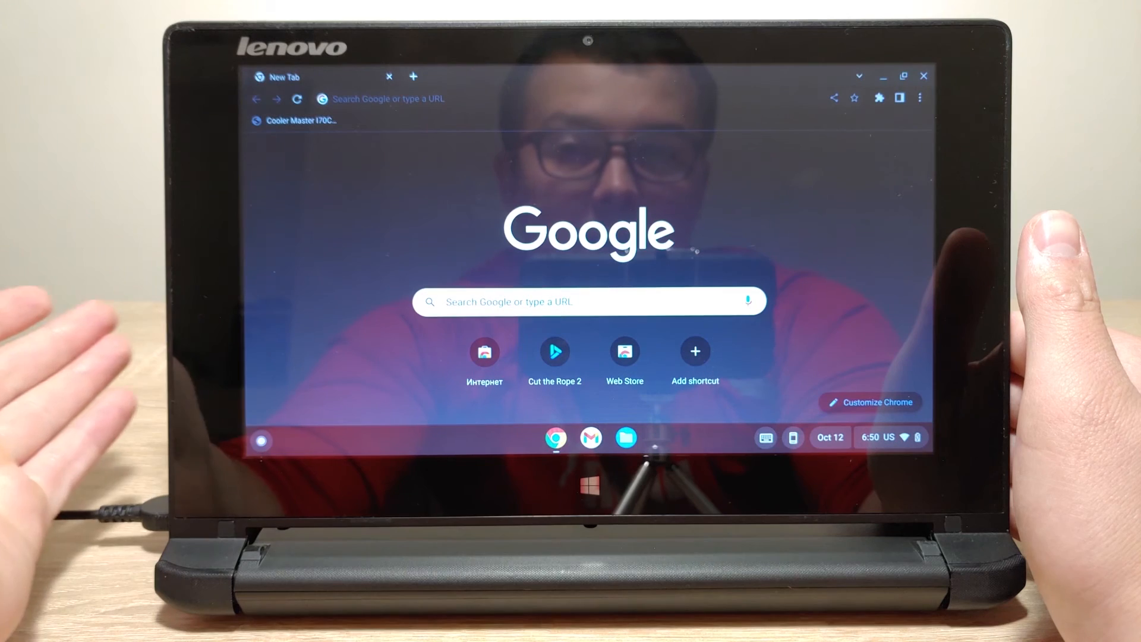